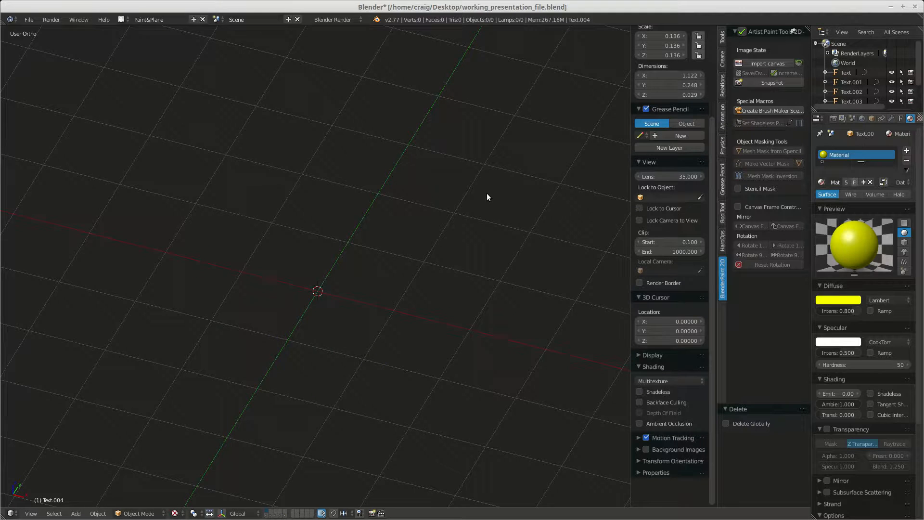
# Import the rusted wall JPG from the Desktop folder as a canvas, browsing the files as thumbnails.
pyautogui.scroll(2, 654, 183)
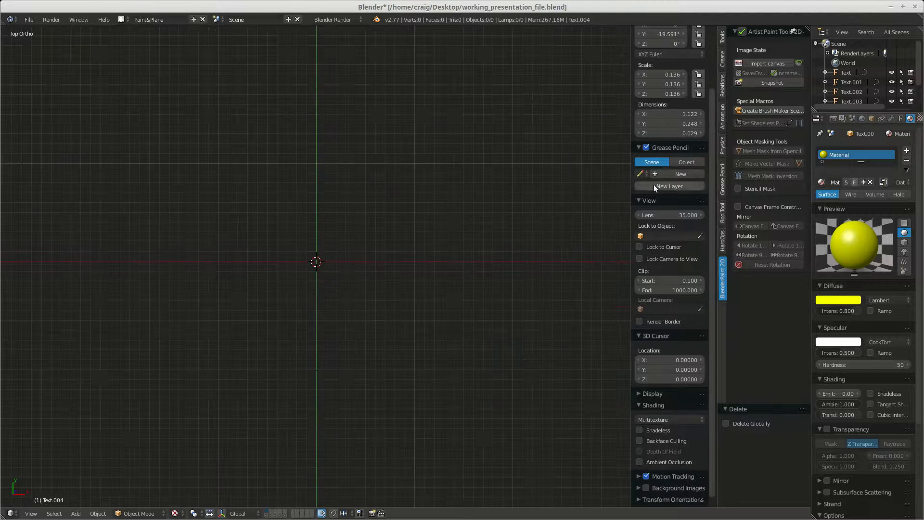
pyautogui.click(761, 65)
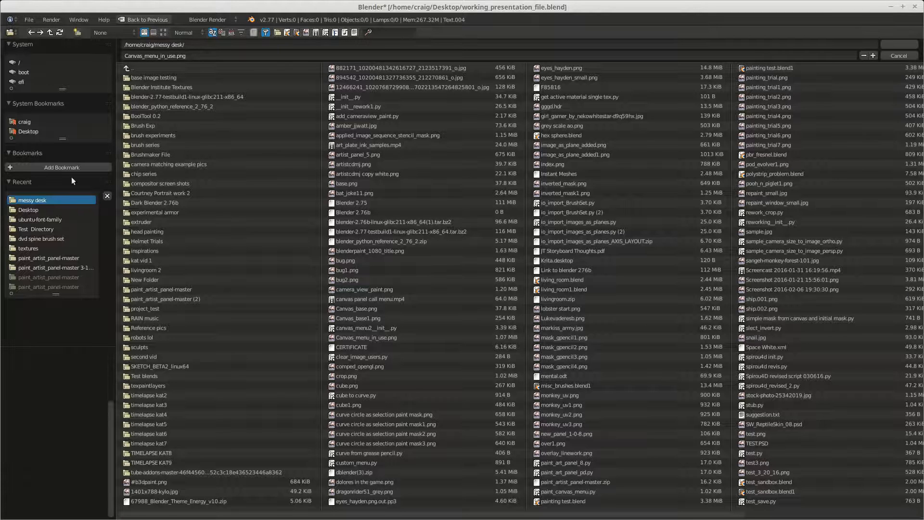
pyautogui.click(30, 209)
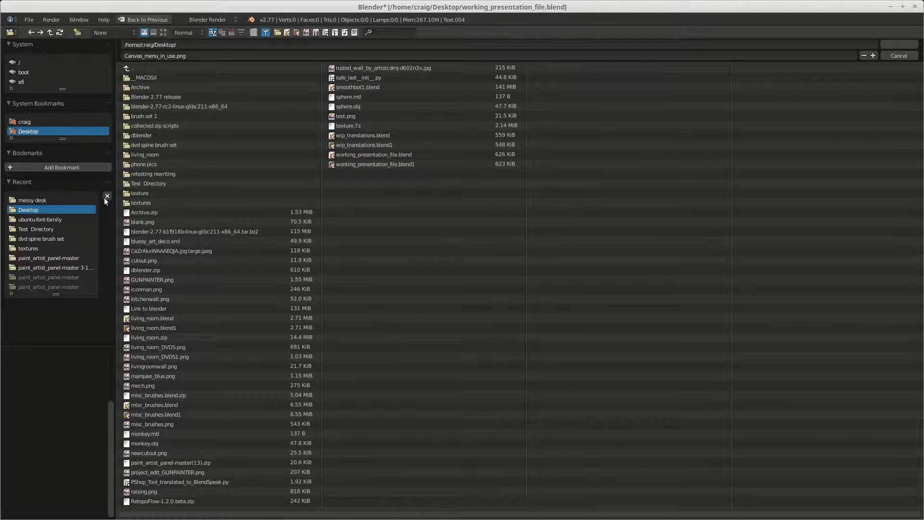
pyautogui.click(164, 32)
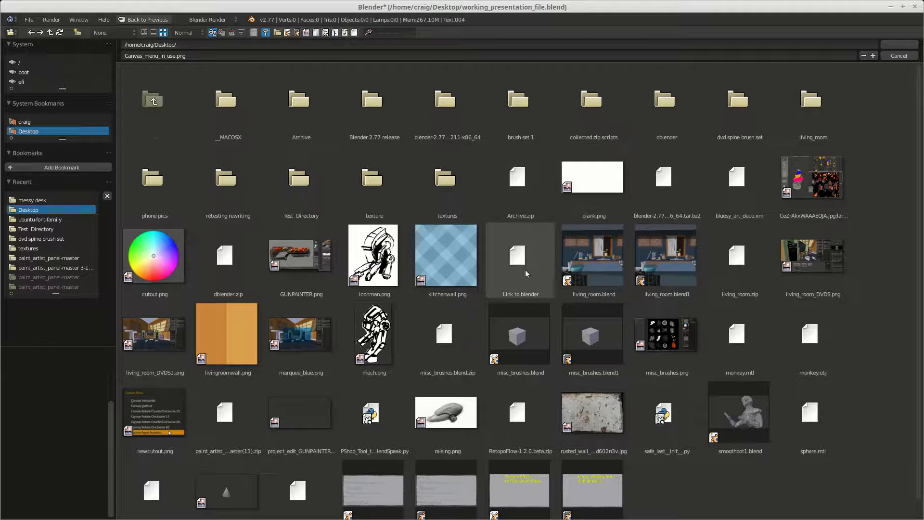
pyautogui.scroll(-1, 482, 285)
pyautogui.click(593, 394)
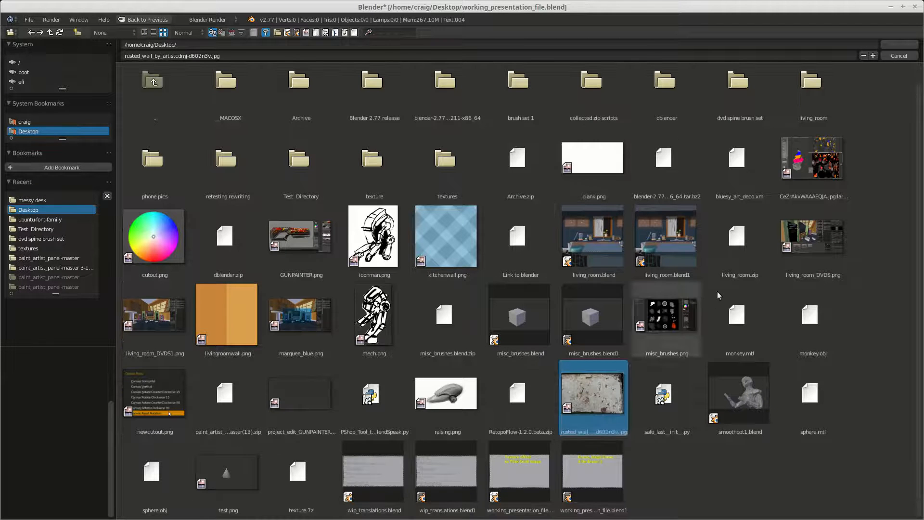
pyautogui.click(897, 45)
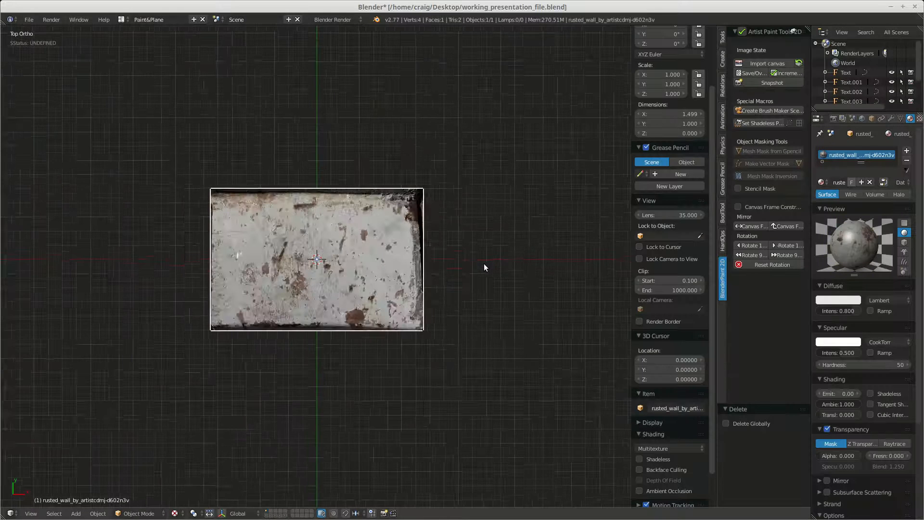
# Set up the shadeless painting camera for the imported rusted wall canvas.
pyautogui.scroll(1, 483, 264)
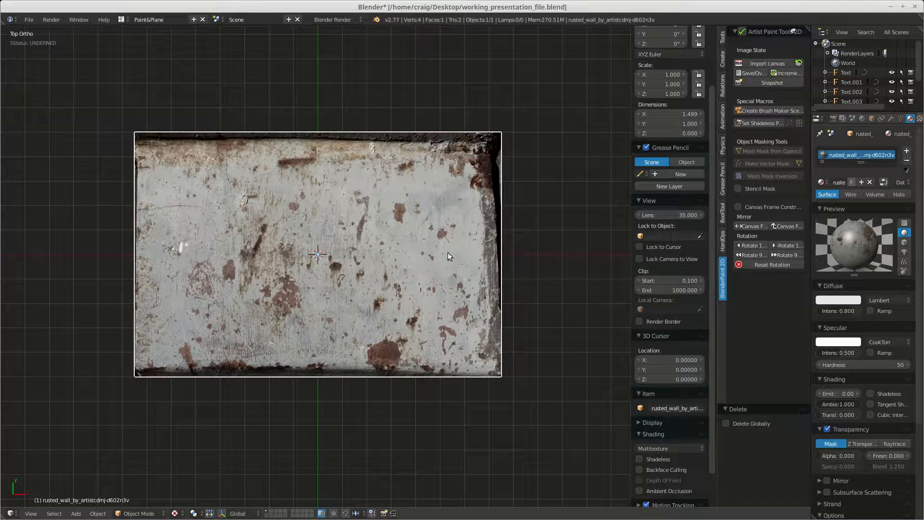
pyautogui.click(768, 124)
pyautogui.scroll(1, 522, 263)
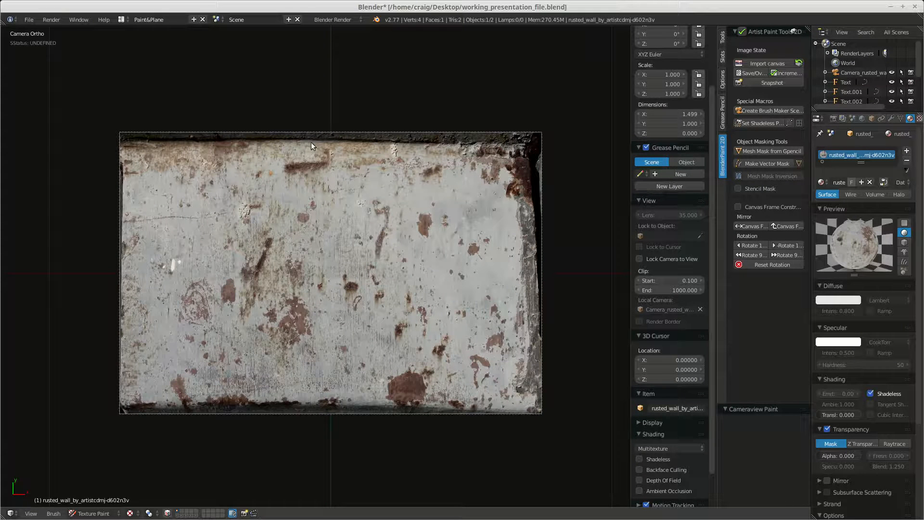
# Set the scene's render resolution to 512 × 512 px for a square camera frame.
pyautogui.click(833, 118)
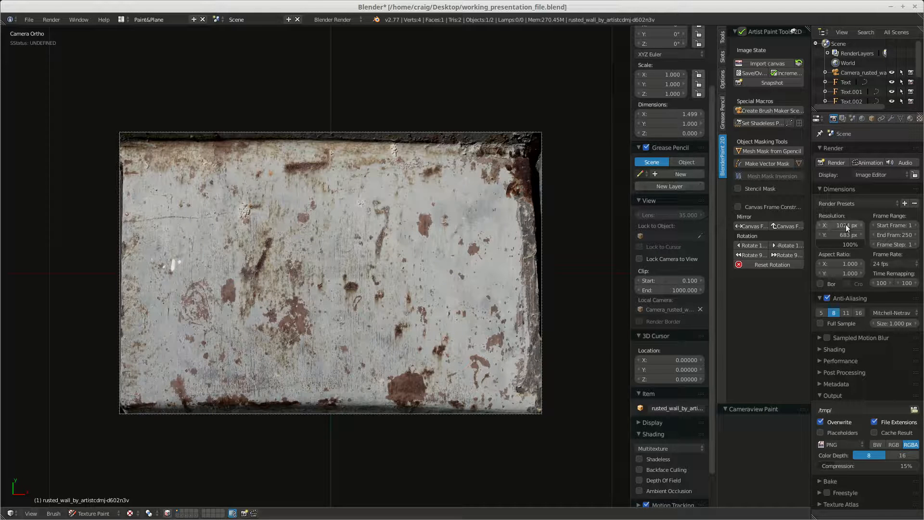
pyautogui.click(837, 224)
pyautogui.write('512')
pyautogui.press('Tab')
pyautogui.write('51')
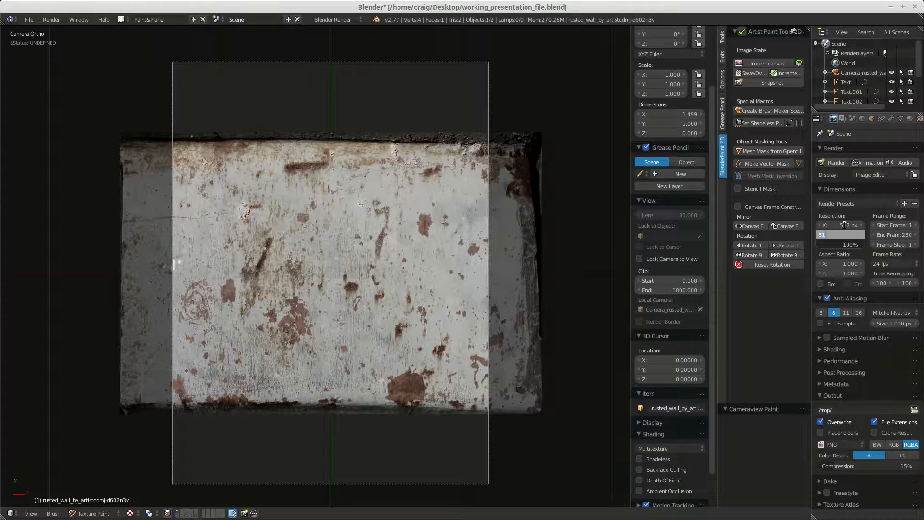
pyautogui.write('2')
pyautogui.press('Return')
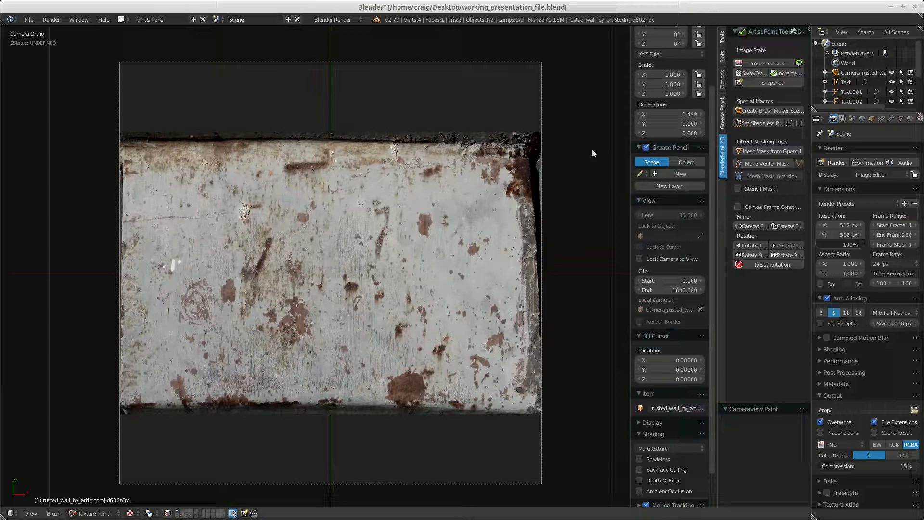
# Crop the canvas framing by setting the camera's orthographic scale to 0.879 and its shift to X 0.130, Y -0.020.
pyautogui.rightClick(495, 62)
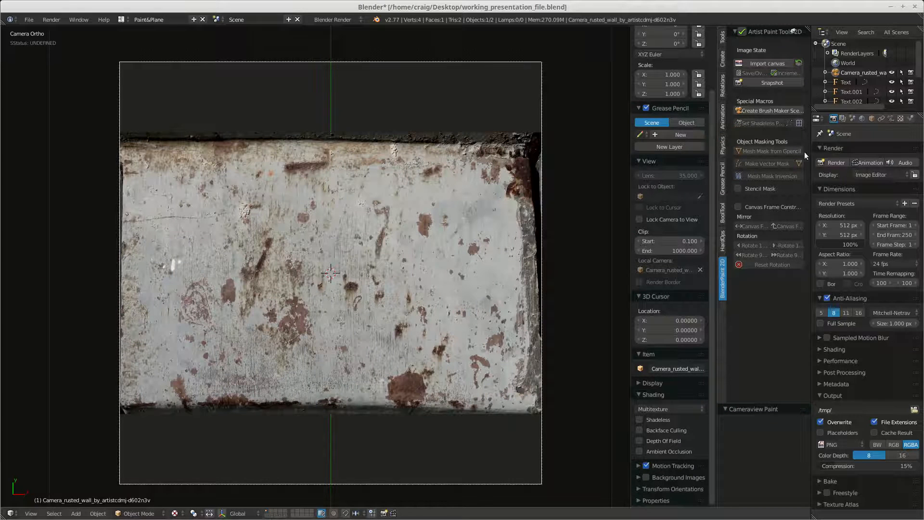
pyautogui.click(891, 118)
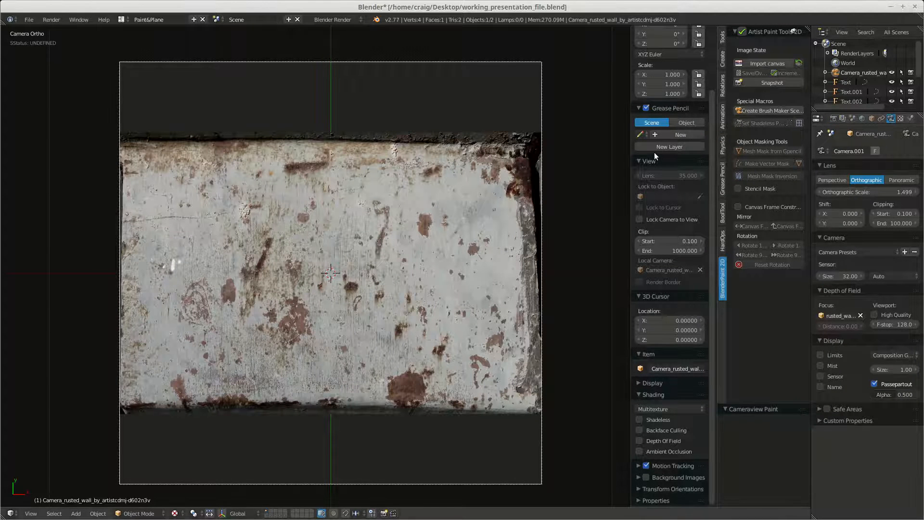
pyautogui.press('n')
pyautogui.moveTo(717, 165); pyautogui.dragTo(691, 169)
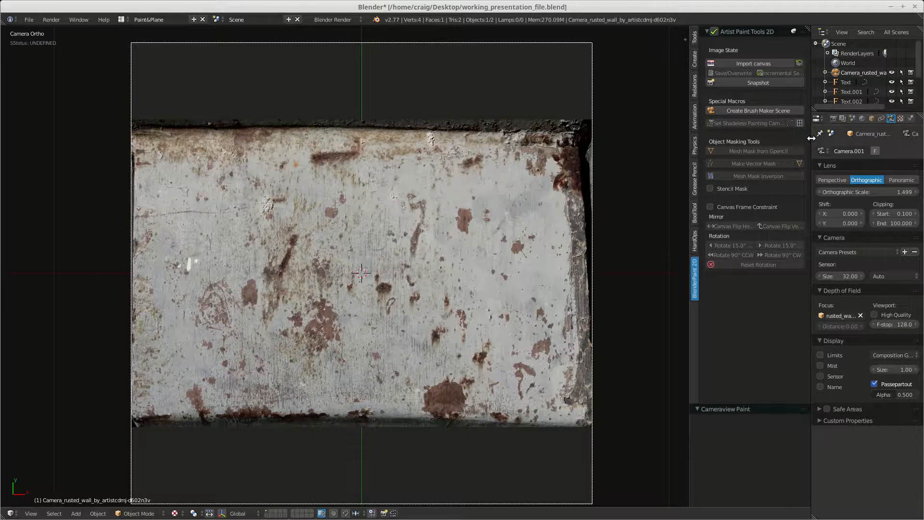
pyautogui.moveTo(812, 140); pyautogui.dragTo(767, 142)
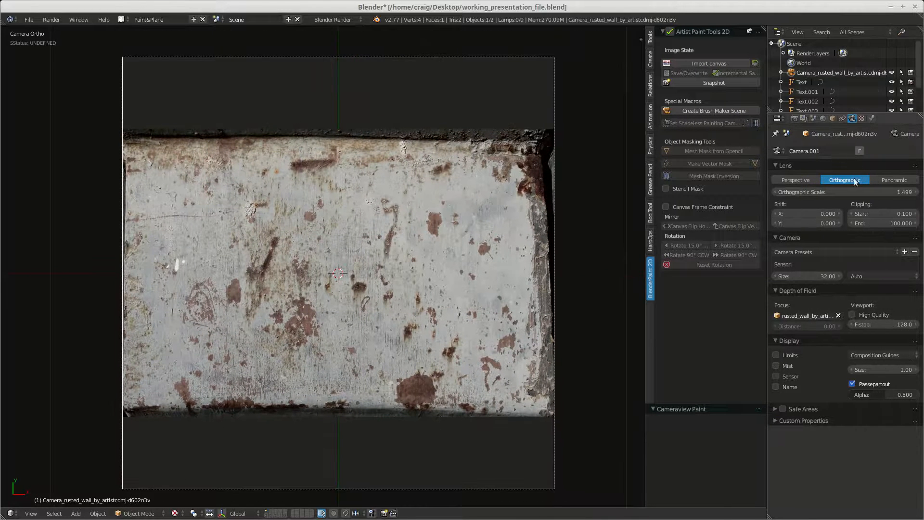
pyautogui.moveTo(845, 191)
pyautogui.mouseDown()
pyautogui.moveTo(818, 191)
pyautogui.moveTo(875, 192)
pyautogui.moveTo(705, 191)
pyautogui.moveTo(858, 188)
pyautogui.mouseUp()
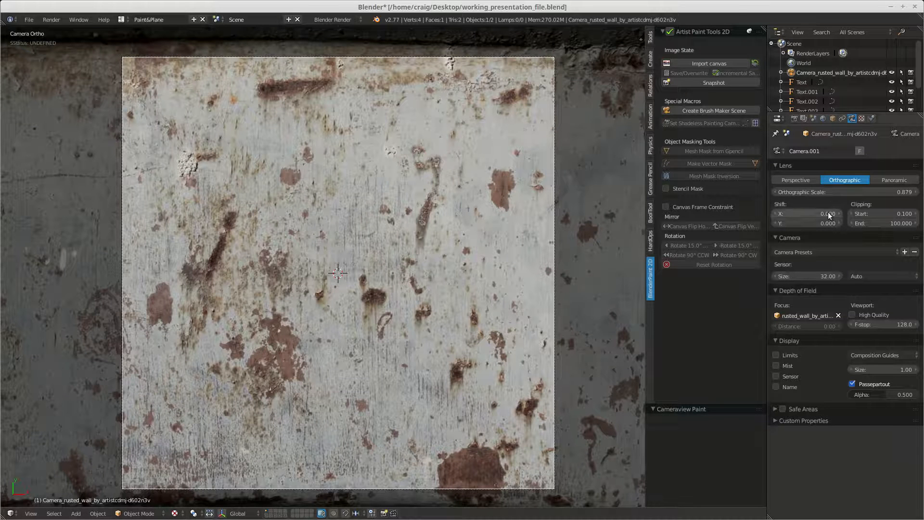
pyautogui.moveTo(813, 212); pyautogui.dragTo(789, 222)
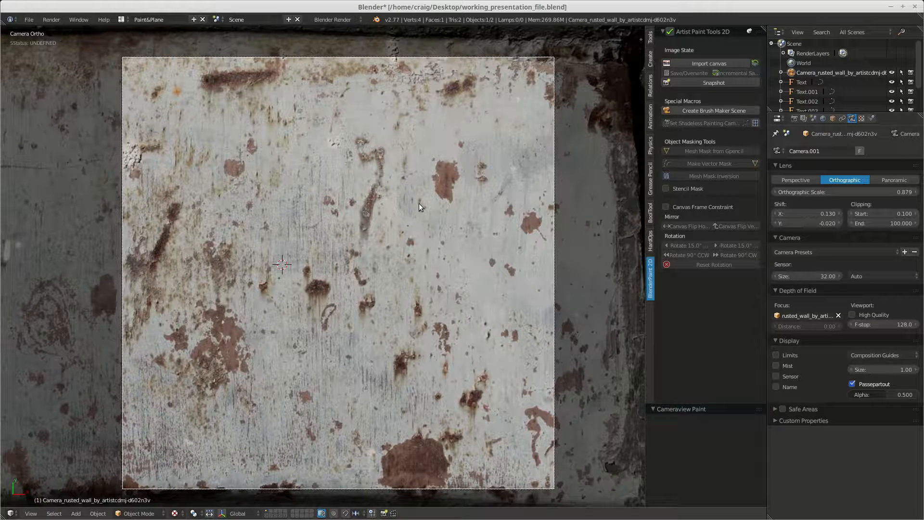
# Take a snapshot of the square camera view of the rusted wall.
pyautogui.click(699, 84)
pyautogui.scroll(1, 514, 192)
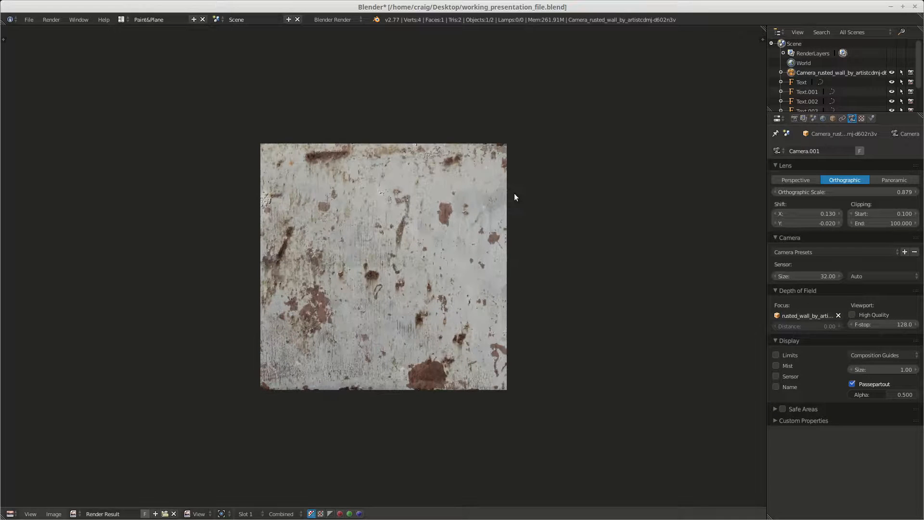
pyautogui.scroll(1, 189, 497)
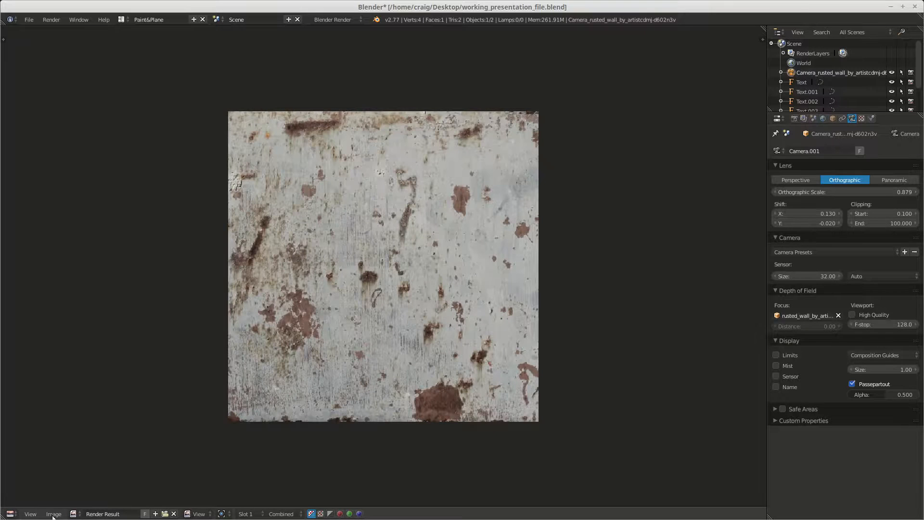
# Save the snapshot to the Desktop folder as image_rust_base1.png and return to the 3D view.
pyautogui.click(53, 514)
pyautogui.click(86, 454)
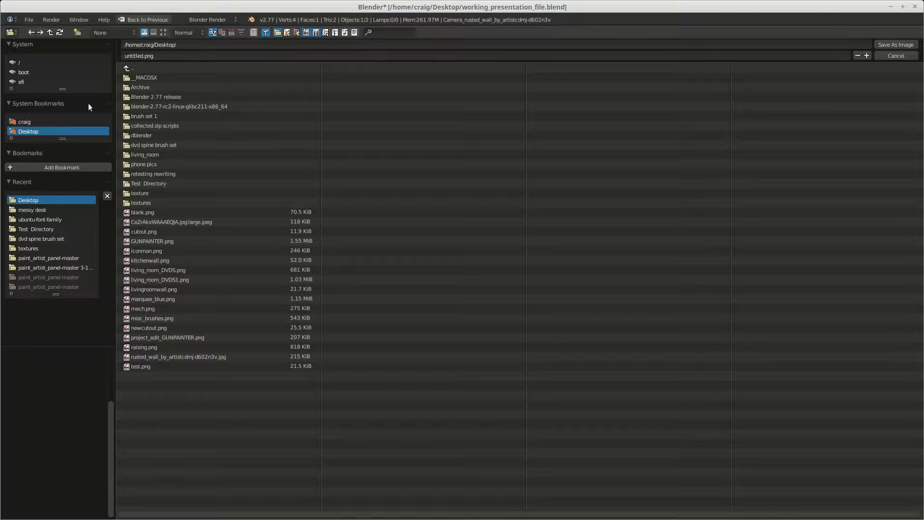
pyautogui.click(158, 58)
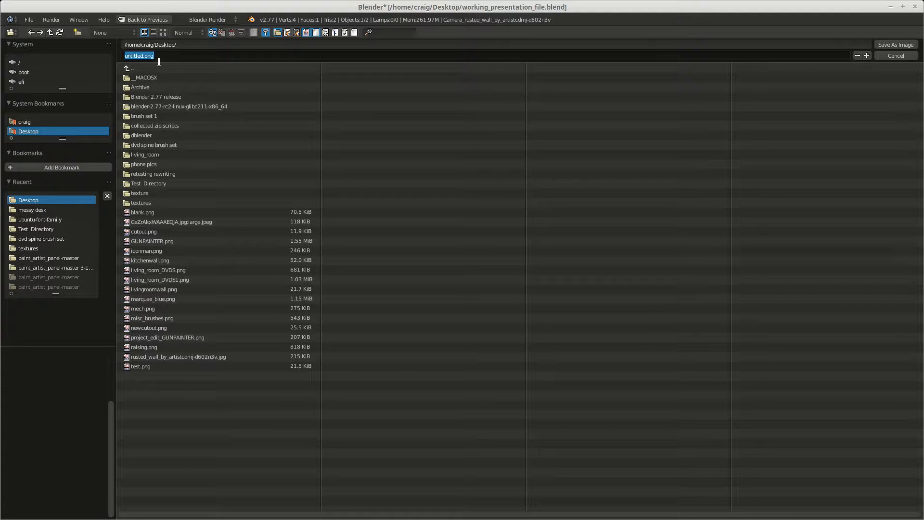
pyautogui.write('image_rust_base1')
pyautogui.press('Return')
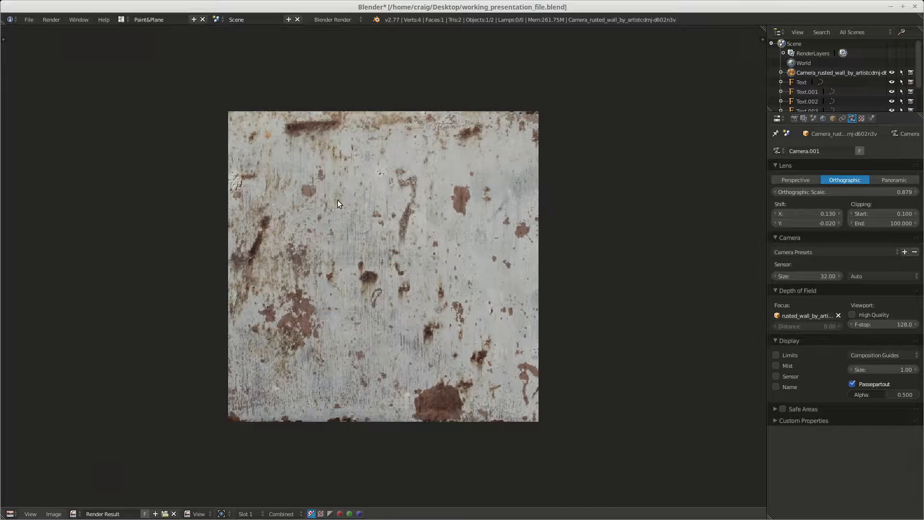
pyautogui.press('Escape')
# Switch the rusted wall canvas to Object Mode and delete both the canvas and its camera.
pyautogui.scroll(-3, 458, 276)
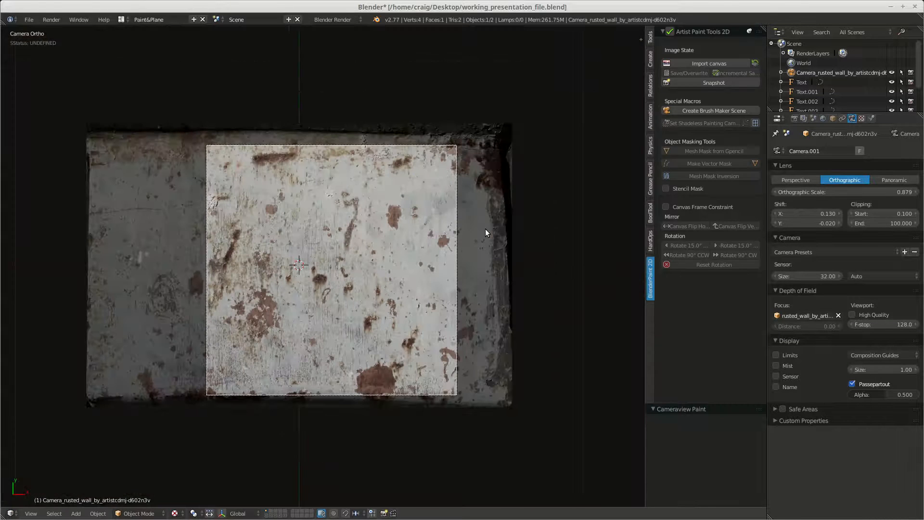
pyautogui.rightClick(452, 142)
pyautogui.press('Tab')
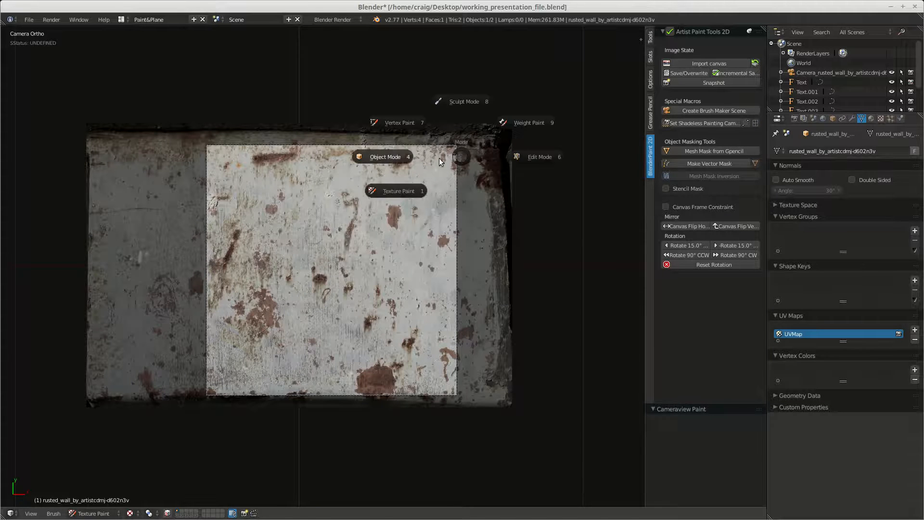
pyautogui.click(395, 156)
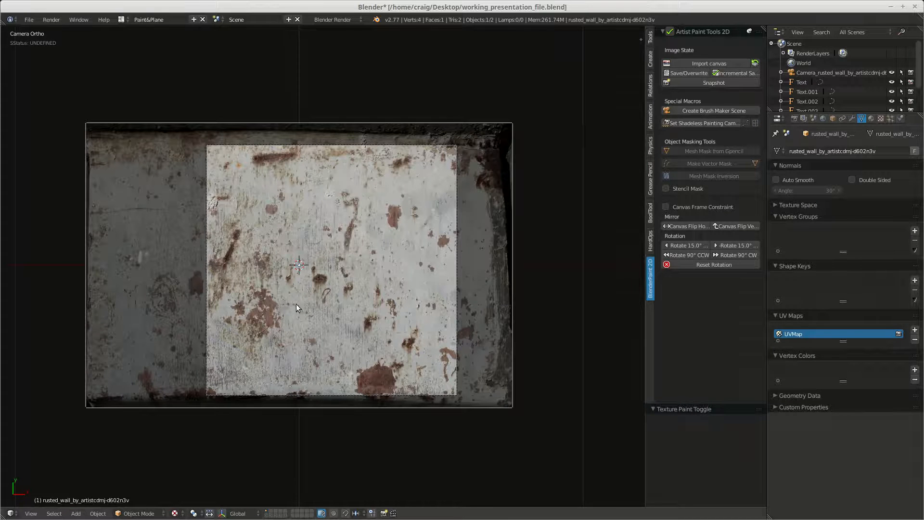
pyautogui.press('a')
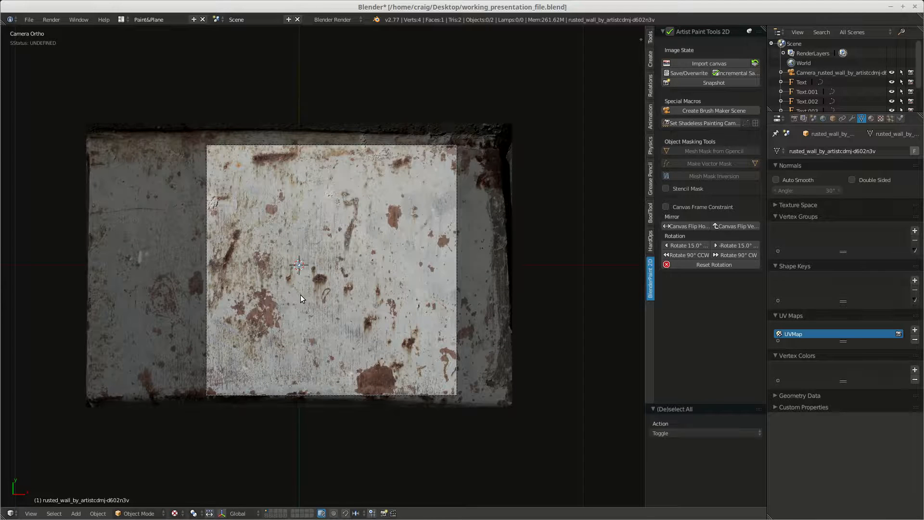
pyautogui.press('a')
pyautogui.press('x')
pyautogui.click(301, 298)
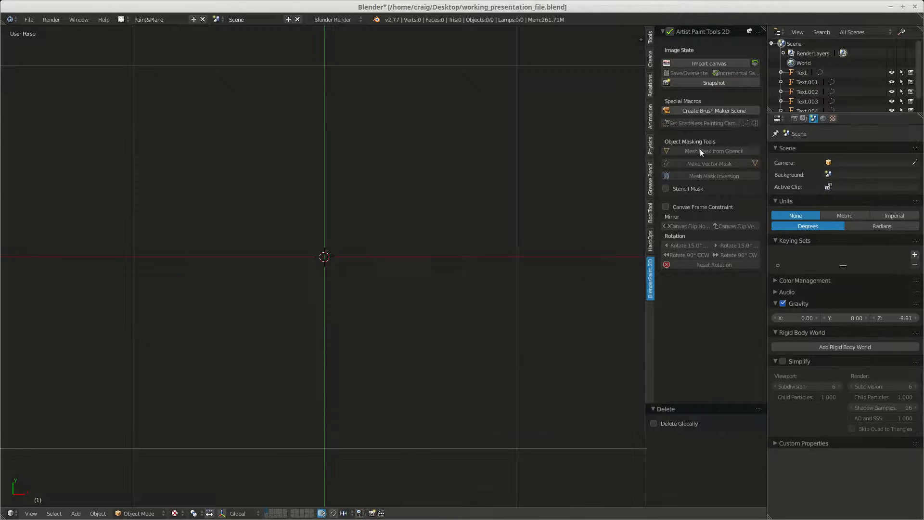
# Import image_rust_base1.png from the Desktop folder as the new canvas.
pyautogui.click(711, 63)
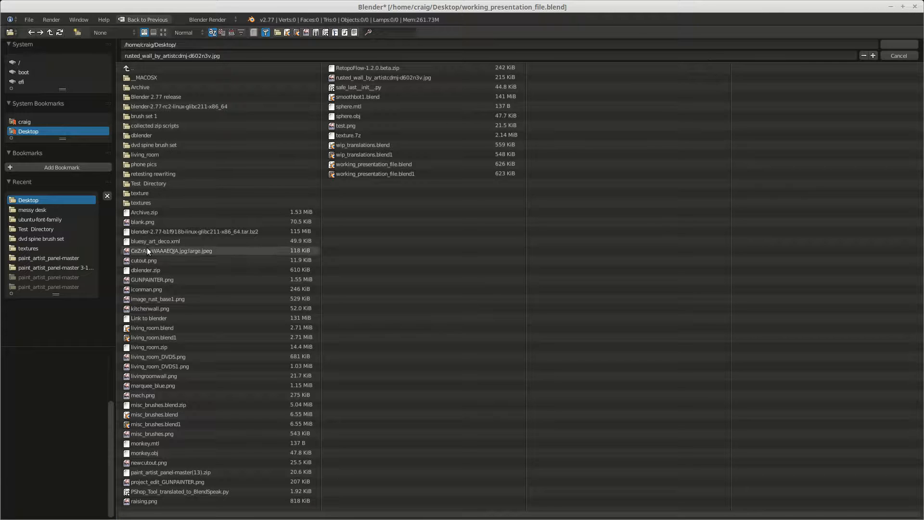
pyautogui.click(145, 298)
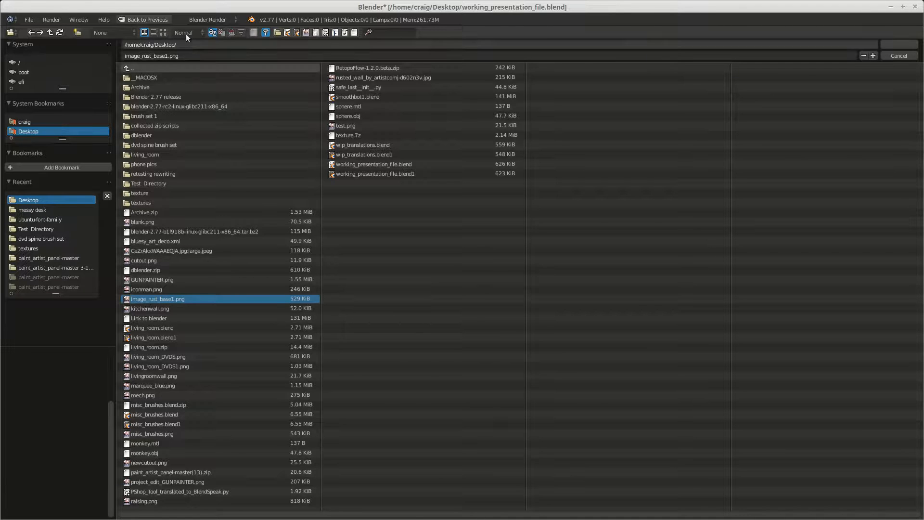
pyautogui.click(164, 32)
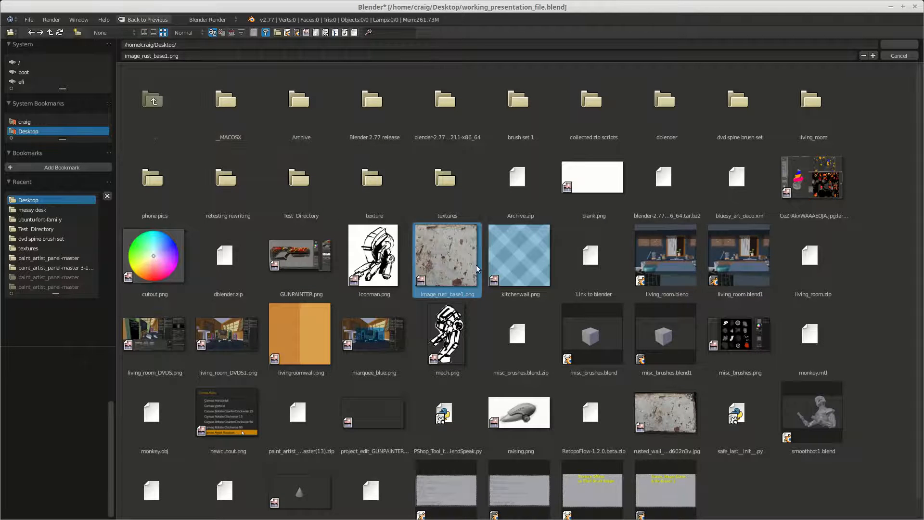
pyautogui.click(899, 44)
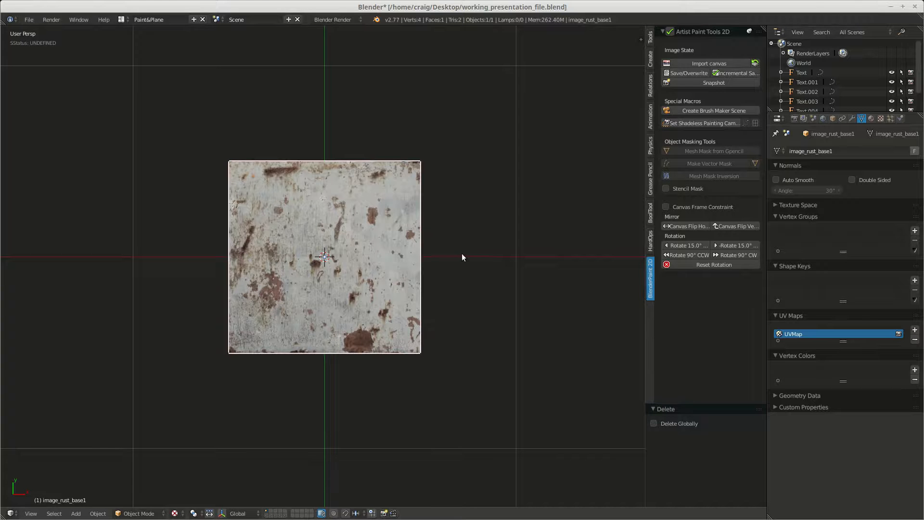
# Set up the shadeless painting camera for the square image_rust_base1 canvas.
pyautogui.click(701, 122)
pyautogui.scroll(5, 512, 256)
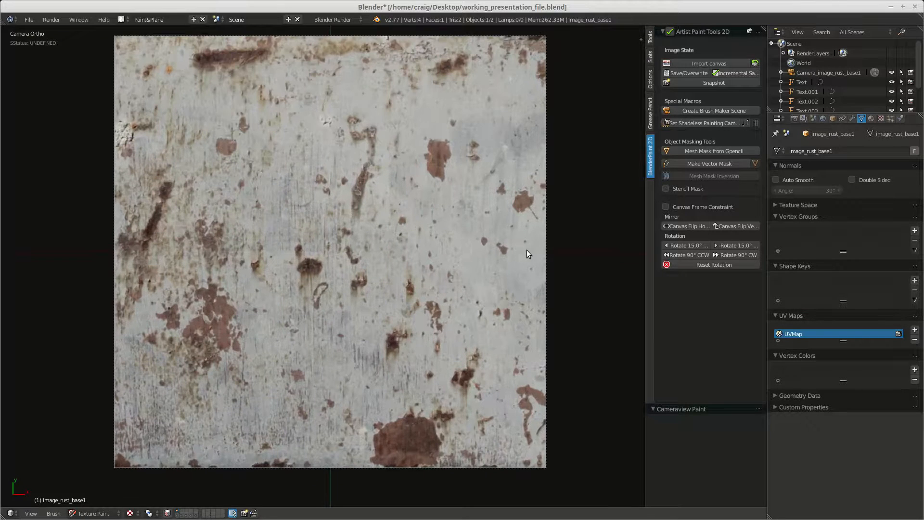
pyautogui.scroll(-2, 527, 249)
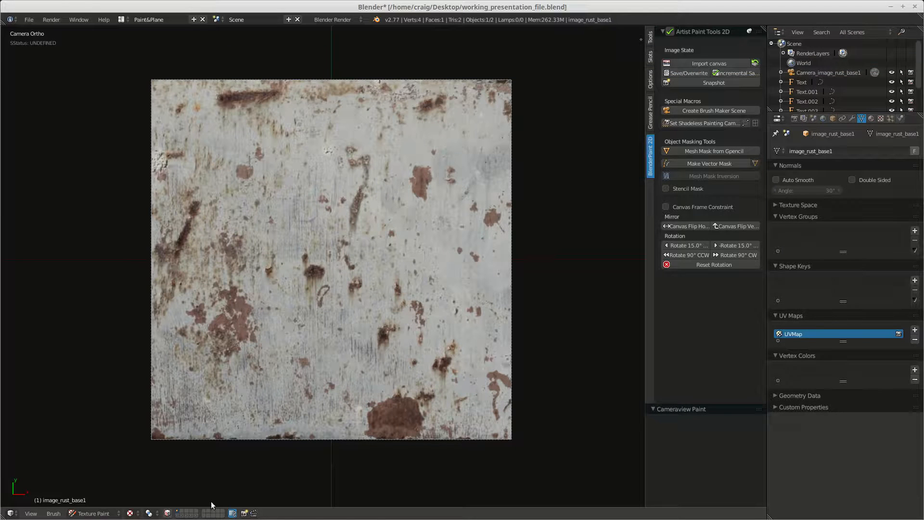
# Switch the screen layout to Paint to work on the rust image in the image editor.
pyautogui.click(122, 20)
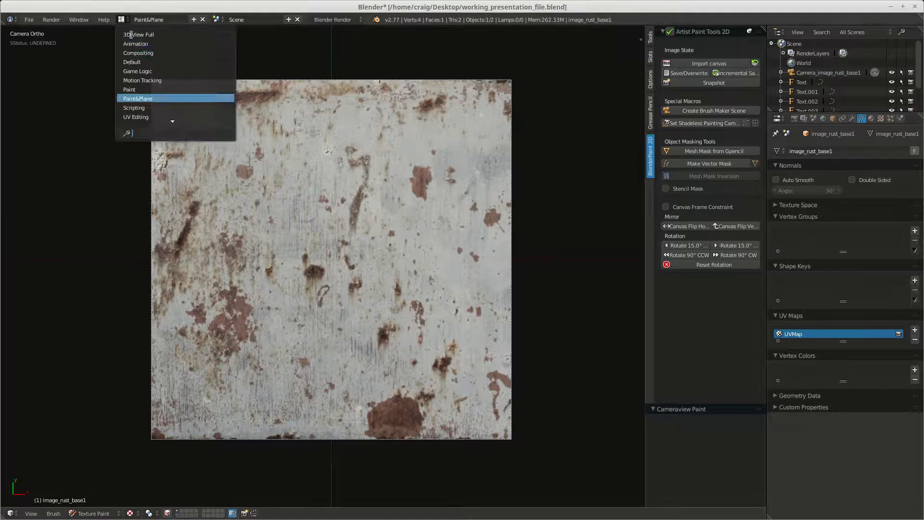
pyautogui.click(142, 88)
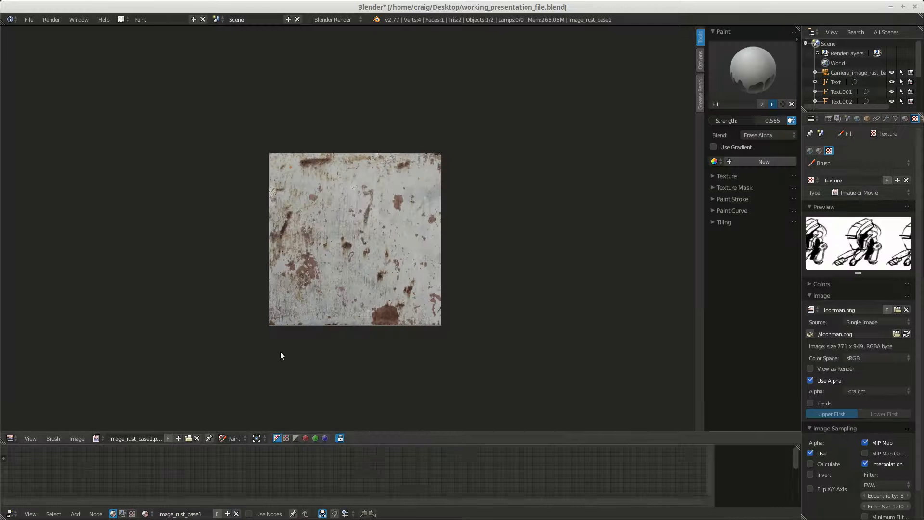
# Enlarge the node editor area below the image editor and enable compositing nodes in it.
pyautogui.moveTo(208, 443); pyautogui.dragTo(273, 274)
pyautogui.scroll(2, 381, 206)
pyautogui.moveTo(381, 206); pyautogui.dragTo(395, 179, button='middle')
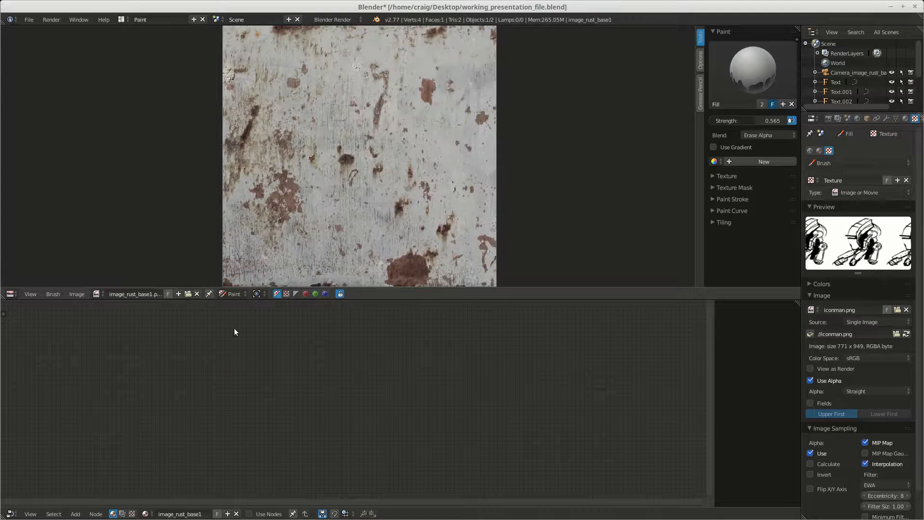
pyautogui.click(122, 513)
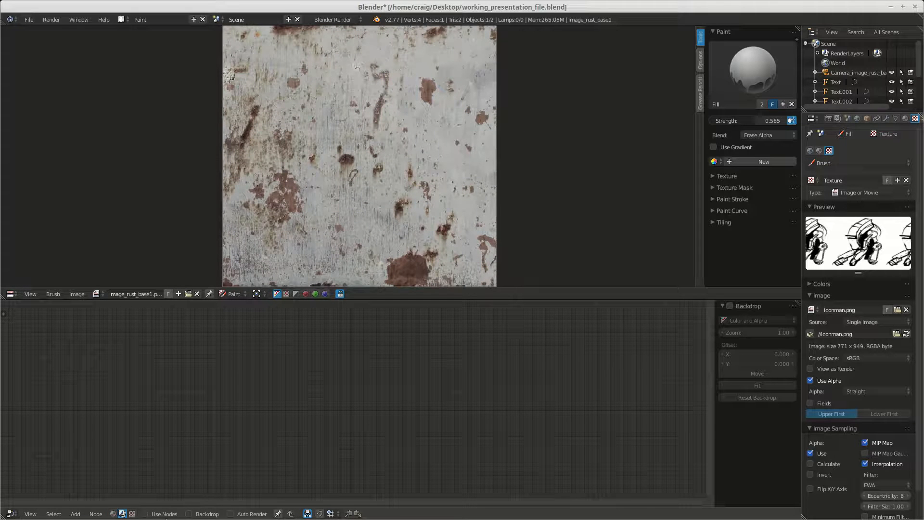
pyautogui.click(164, 514)
pyautogui.scroll(8, 375, 451)
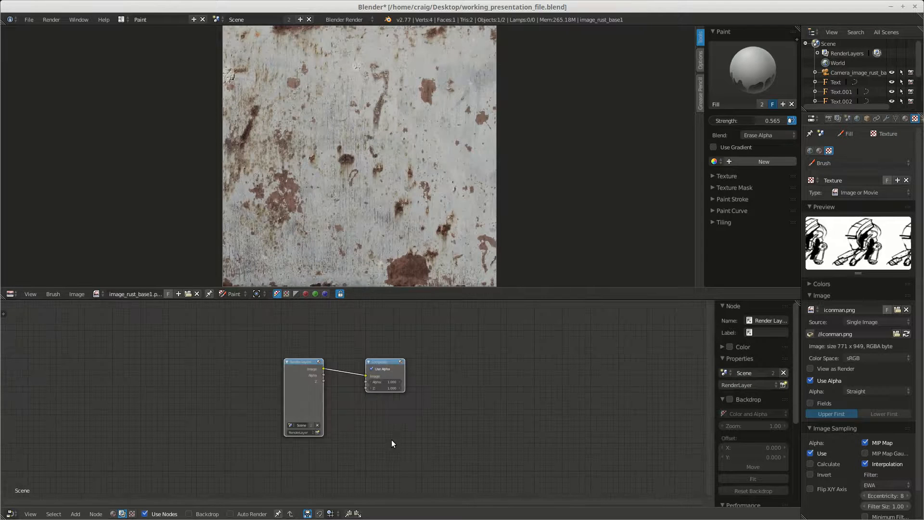
# Collapse the default Render Layers and Composite nodes and move them out of the way.
pyautogui.press('h')
pyautogui.press('g')
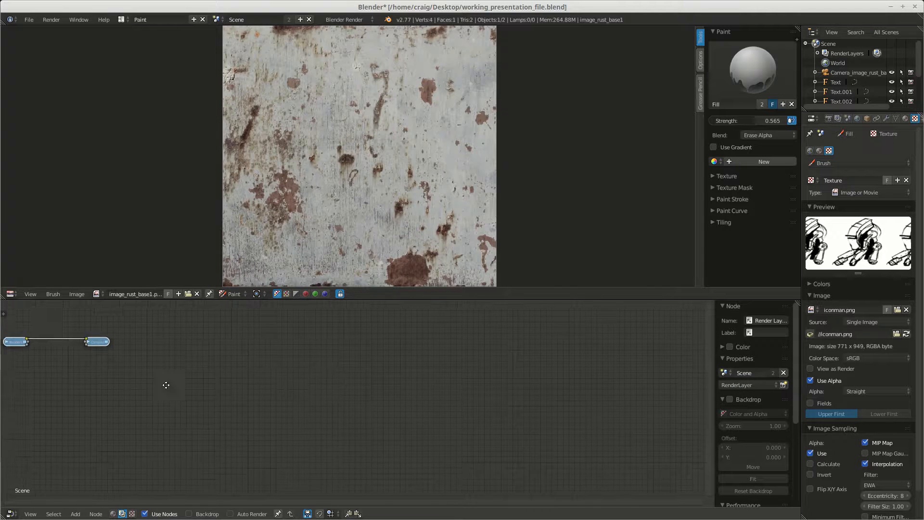
pyautogui.click(140, 384)
# Add an Image input node and a Viewer output node, and link the image to the viewer.
pyautogui.hotkey('shift', 'a')
pyautogui.moveTo(382, 395)
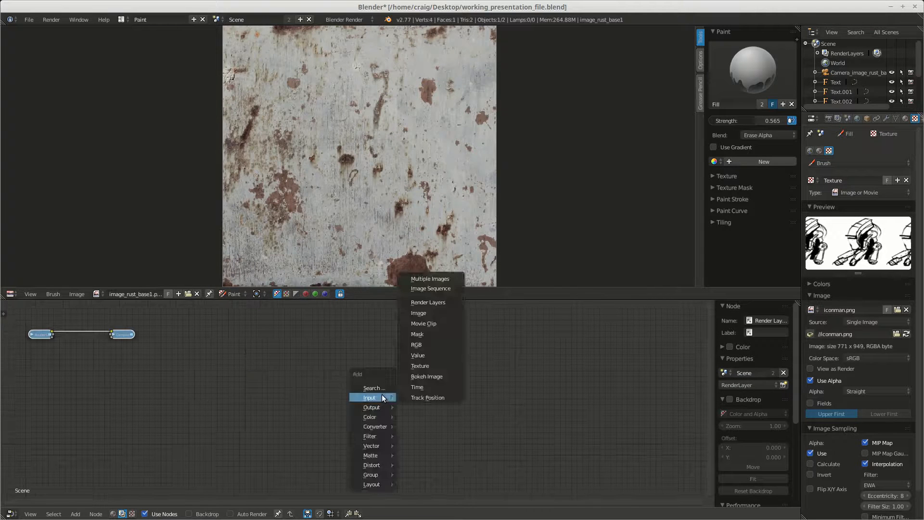
pyautogui.click(429, 313)
pyautogui.click(274, 352)
pyautogui.hotkey('shift', 'a')
pyautogui.moveTo(380, 361)
pyautogui.click(420, 371)
pyautogui.keyDown('ctrl'); pyautogui.keyDown('shift'); pyautogui.click(307, 359); pyautogui.keyUp('shift'); pyautogui.keyUp('ctrl')
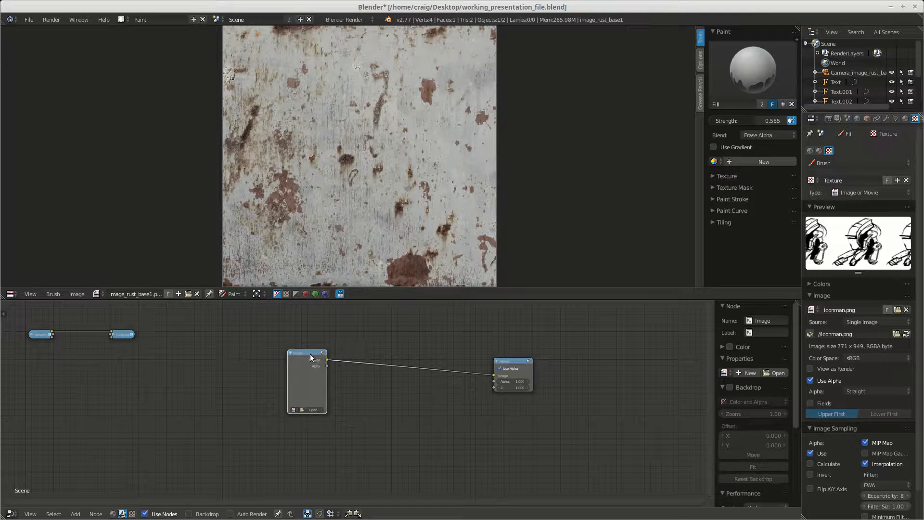
# Display the Viewer Node result in the image editor instead of the rust image.
pyautogui.click(99, 294)
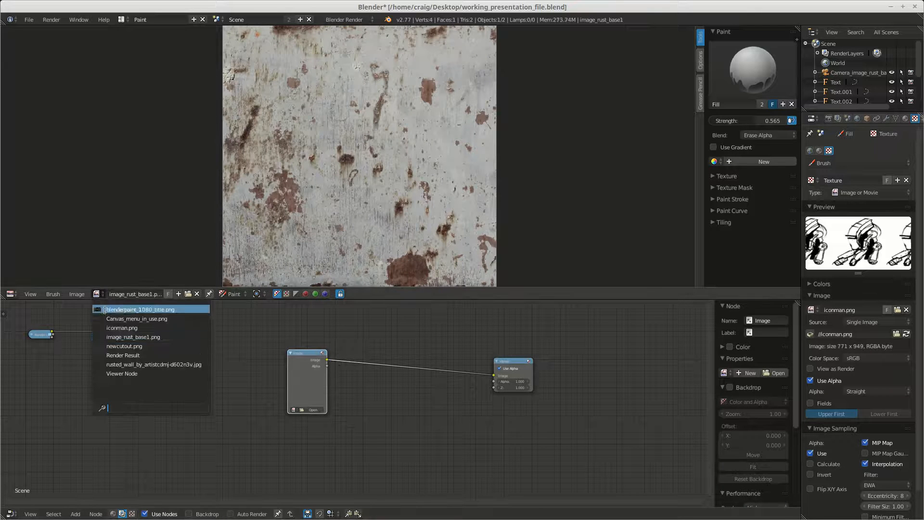
pyautogui.click(117, 374)
pyautogui.scroll(2, 297, 264)
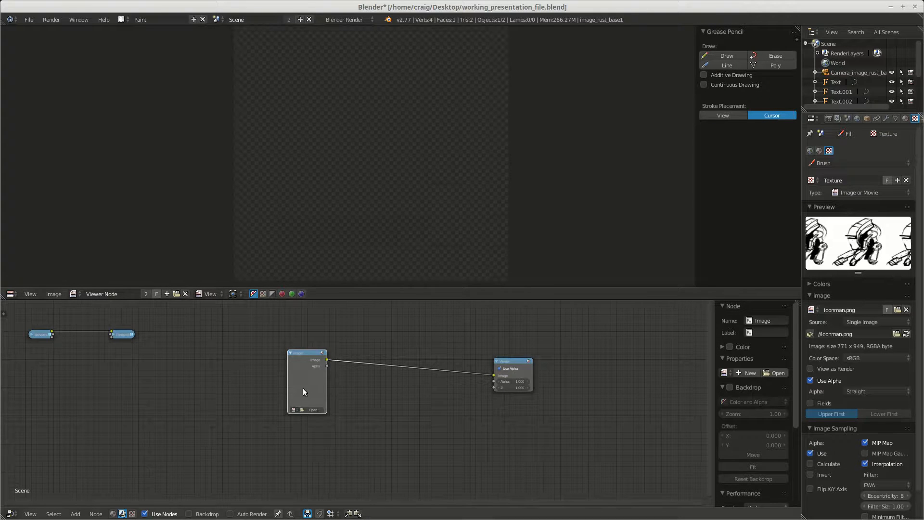
# Load image_rust_base1.png into the Image node and reposition the Image and Viewer nodes.
pyautogui.scroll(3, 320, 390)
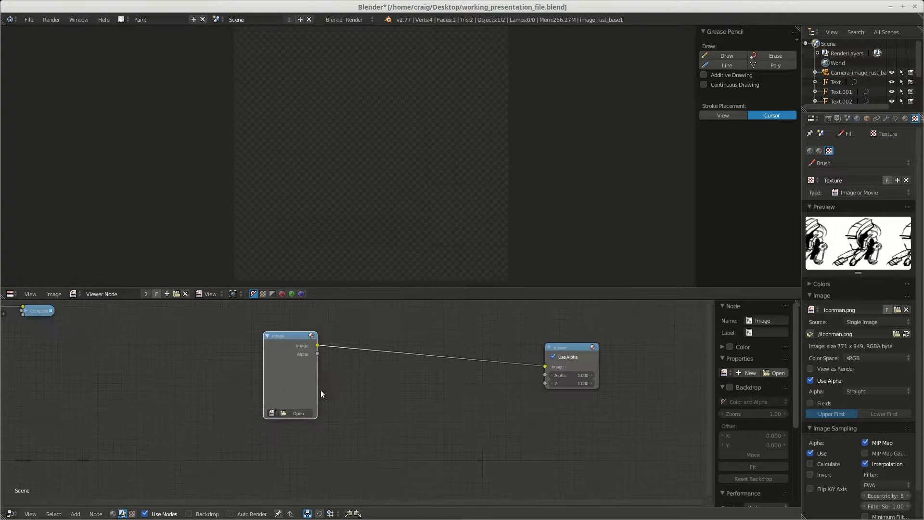
pyautogui.click(266, 414)
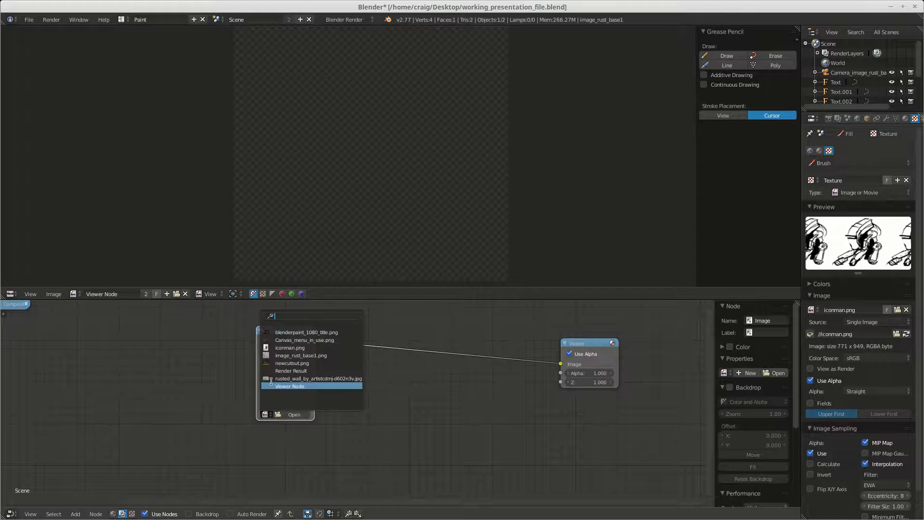
pyautogui.click(275, 355)
pyautogui.moveTo(282, 333); pyautogui.dragTo(264, 347)
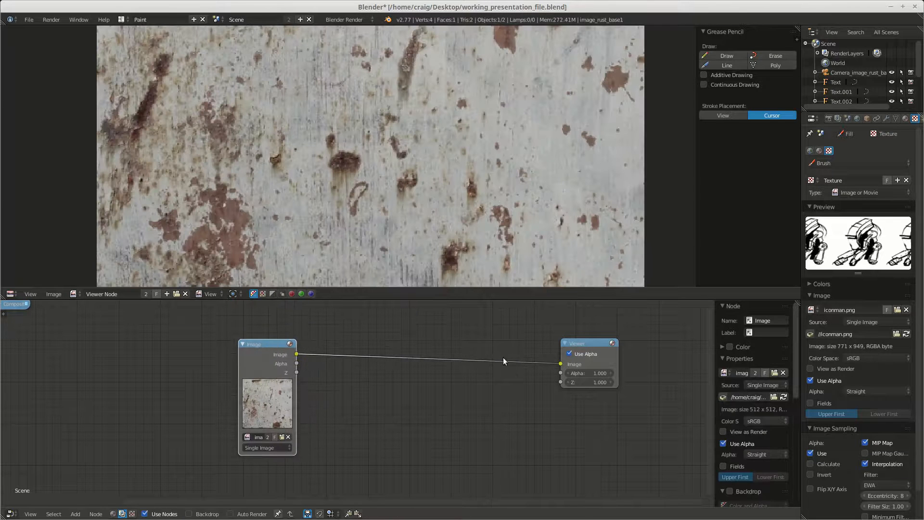
pyautogui.moveTo(582, 349); pyautogui.dragTo(556, 347)
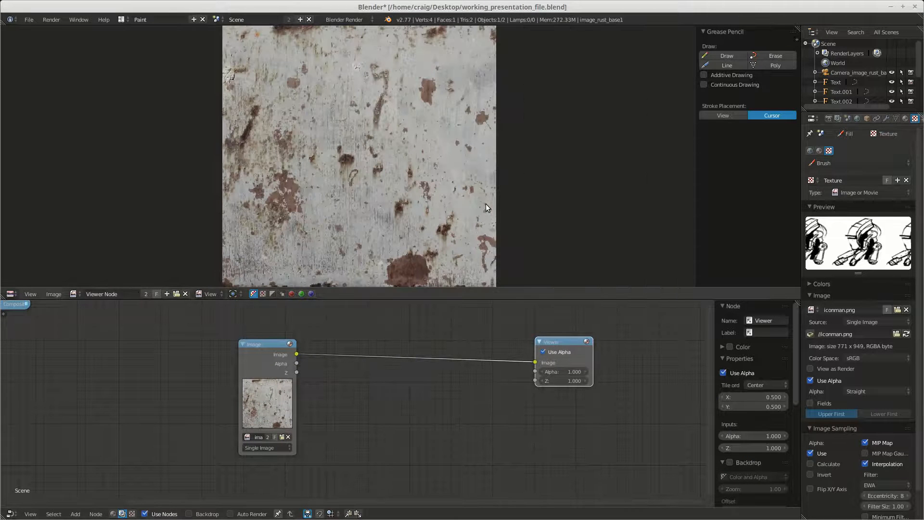
pyautogui.scroll(1, 449, 349)
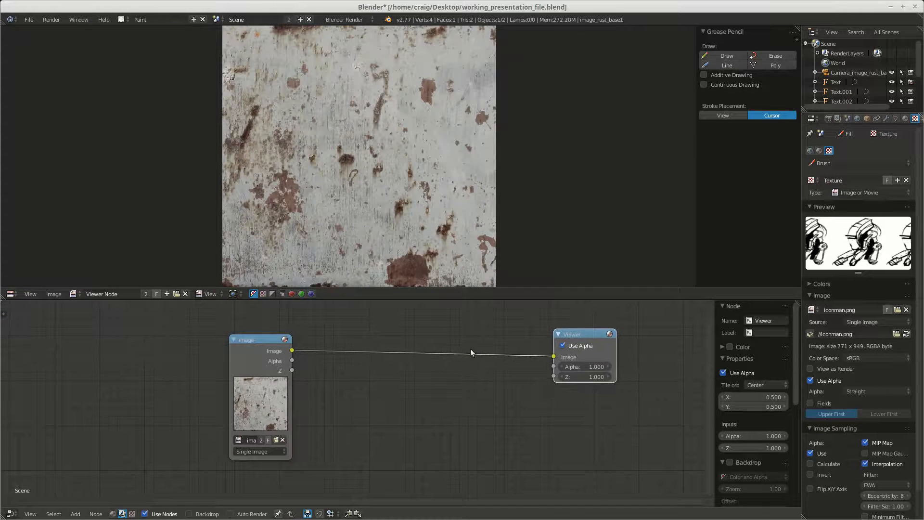
pyautogui.scroll(-1, 365, 361)
pyautogui.scroll(1, 386, 390)
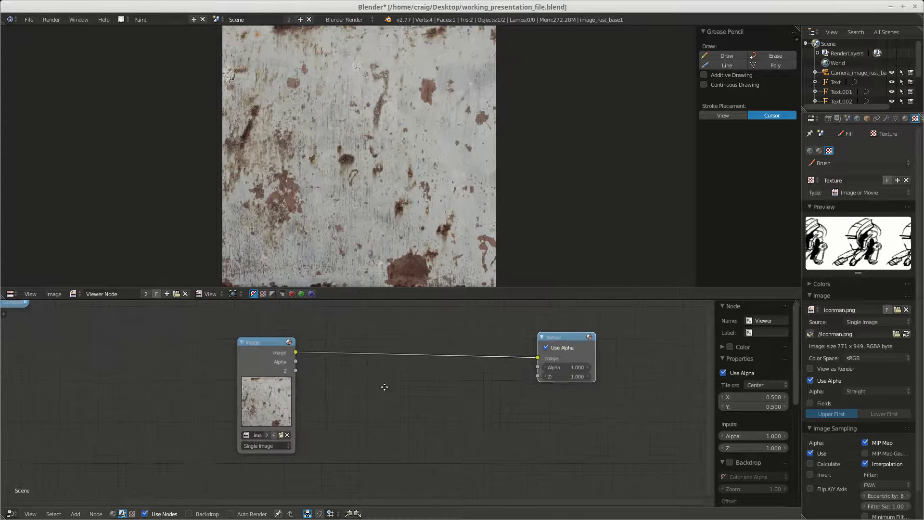
# Insert a Mix color node between the Image and Viewer nodes, feeding the image into both of its image inputs.
pyautogui.hotkey('shift', 'a')
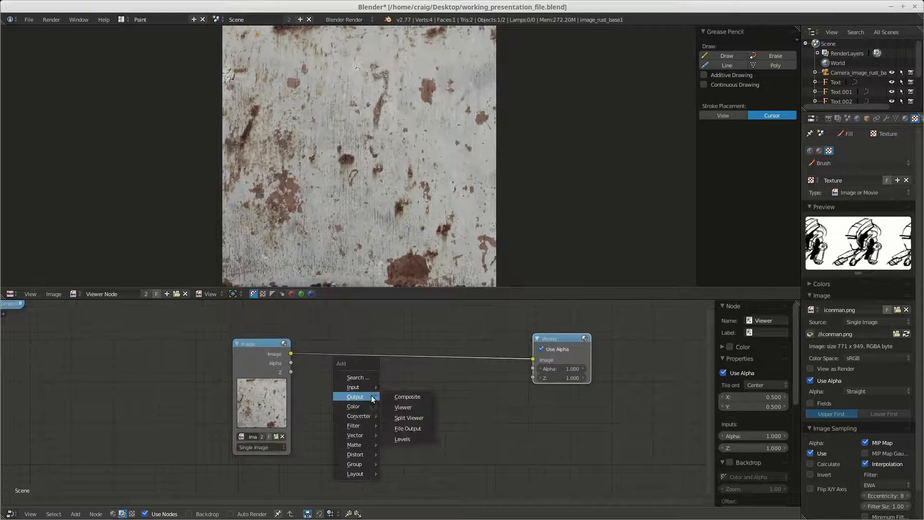
pyautogui.moveTo(361, 406)
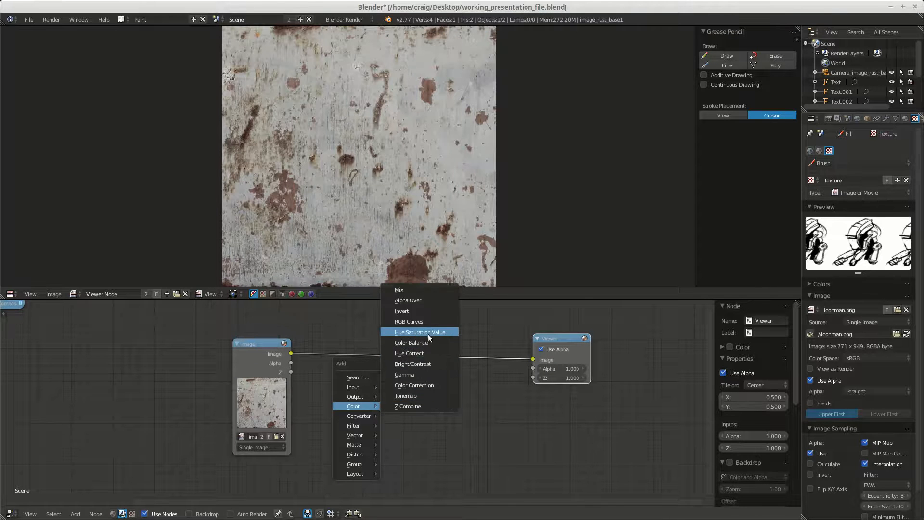
pyautogui.moveTo(355, 405)
pyautogui.click(411, 291)
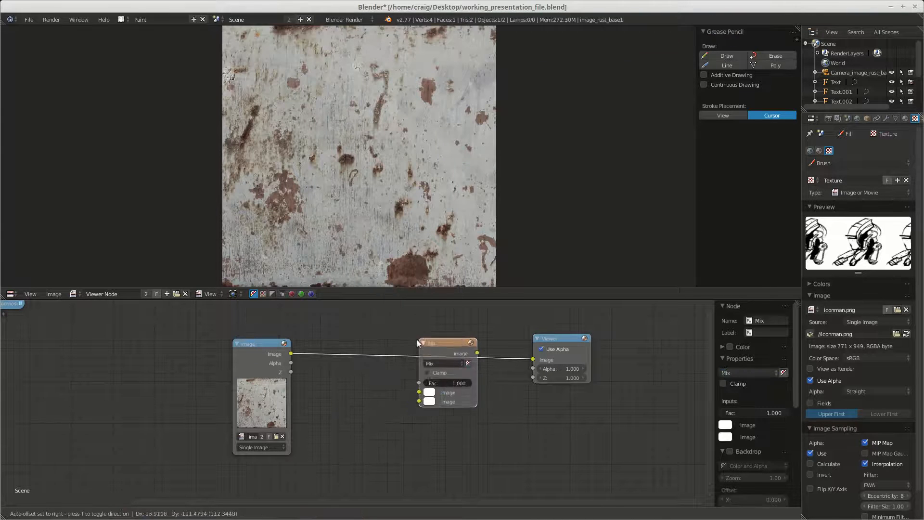
pyautogui.click(412, 355)
pyautogui.moveTo(289, 354); pyautogui.dragTo(412, 412)
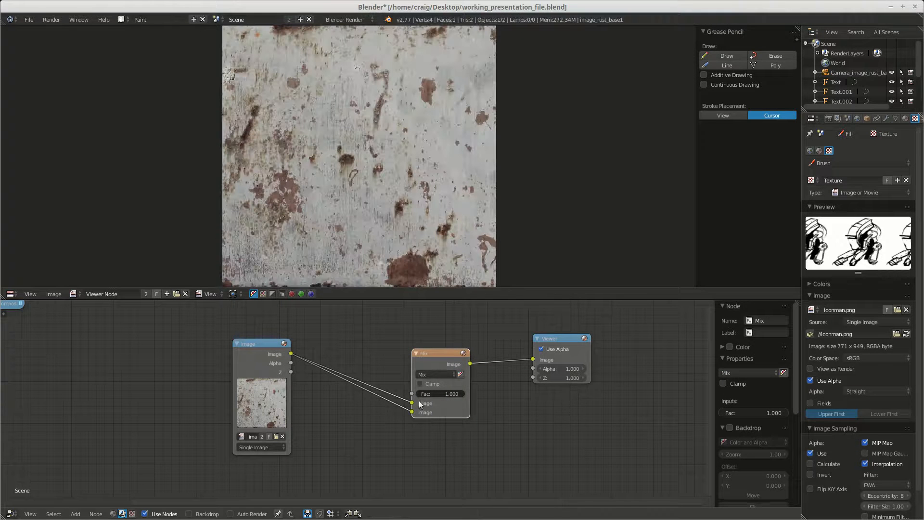
# Set the Mix node's blend type to Difference and space the Image node away from it.
pyautogui.click(432, 373)
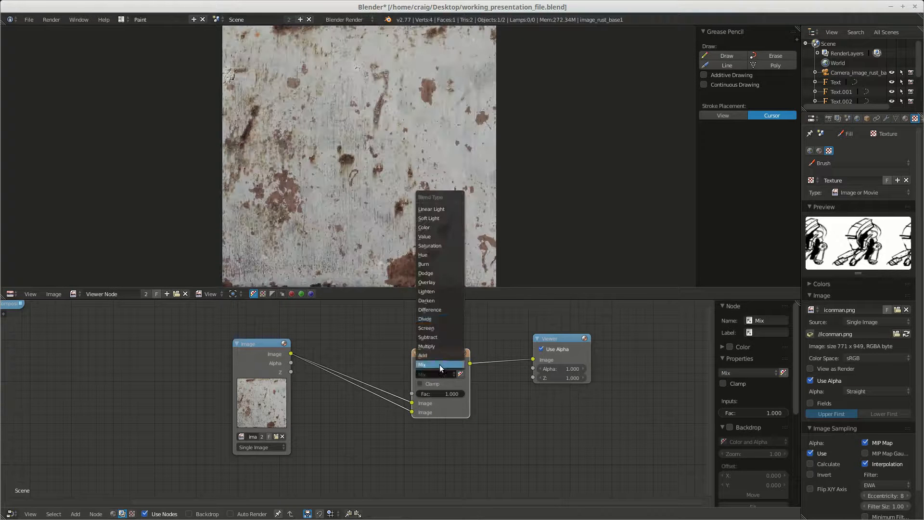
pyautogui.click(440, 309)
pyautogui.moveTo(427, 353); pyautogui.dragTo(449, 335)
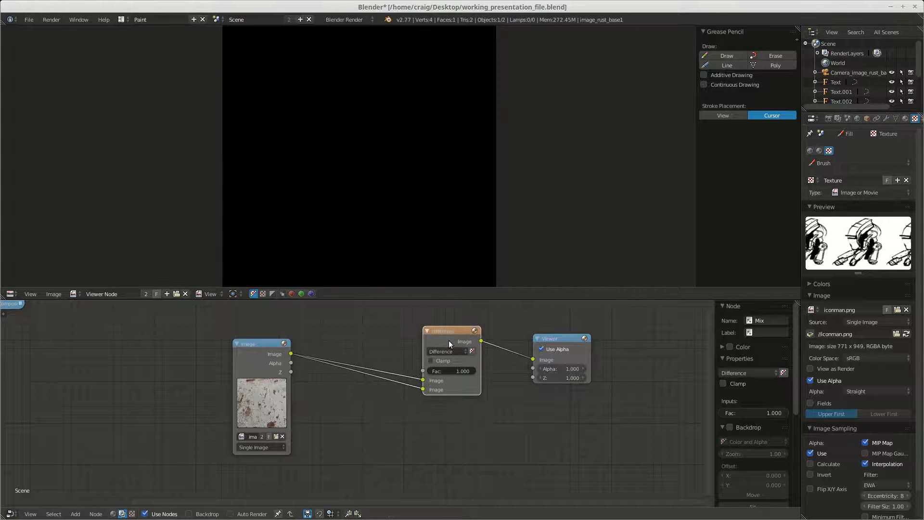
pyautogui.moveTo(288, 358); pyautogui.dragTo(228, 363)
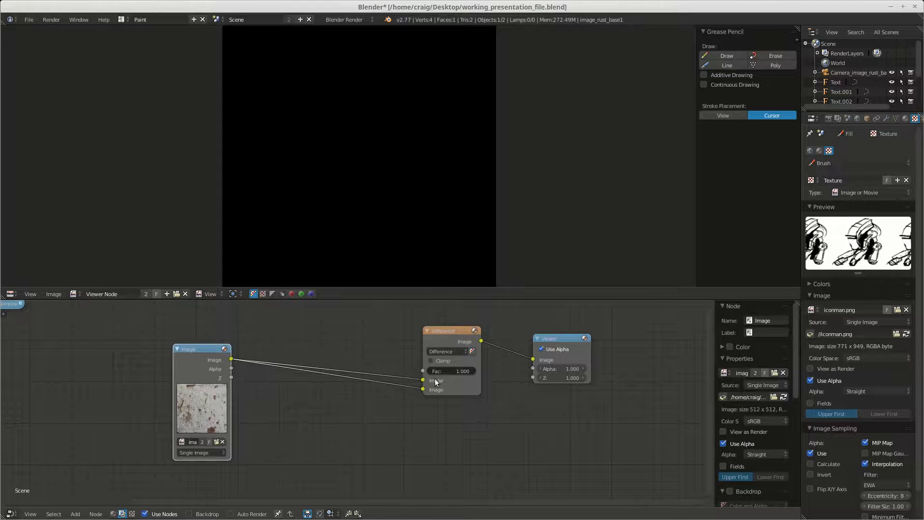
pyautogui.click(451, 351)
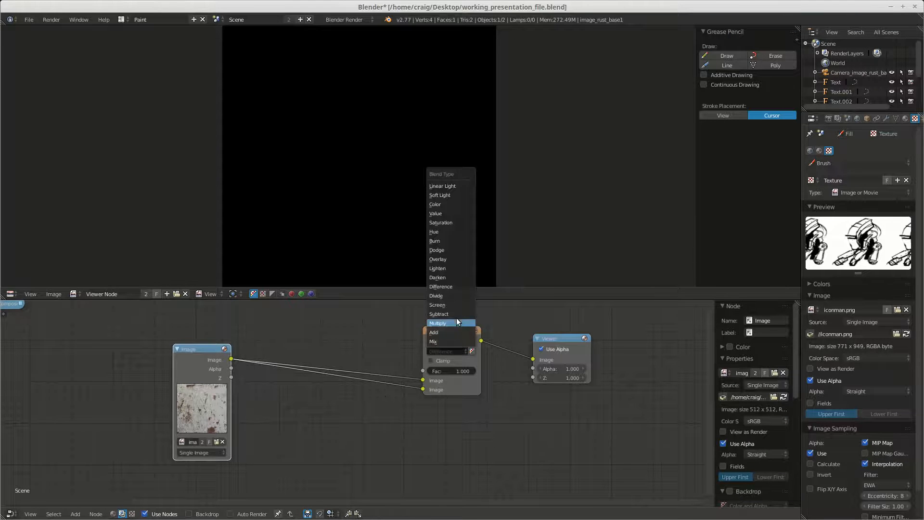
pyautogui.click(455, 289)
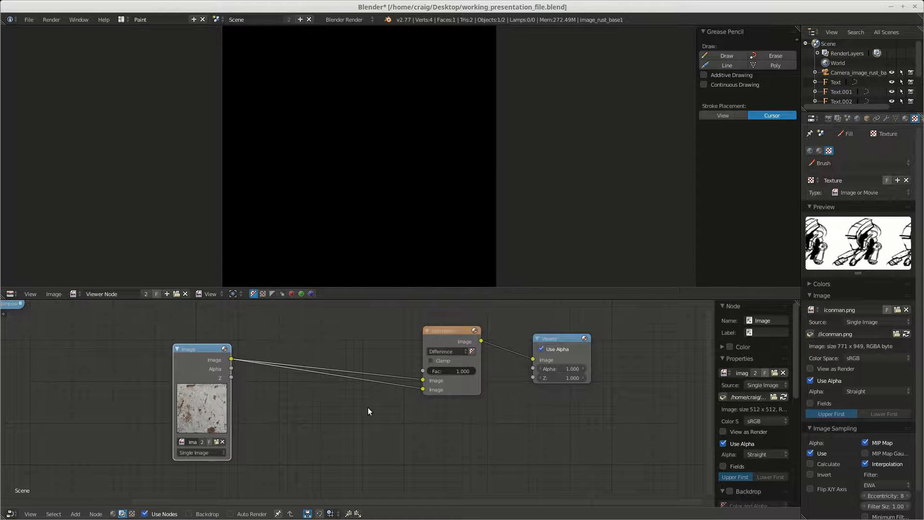
# Insert a Rotate node on the link into the Difference node's second image input.
pyautogui.hotkey('shift', 'a')
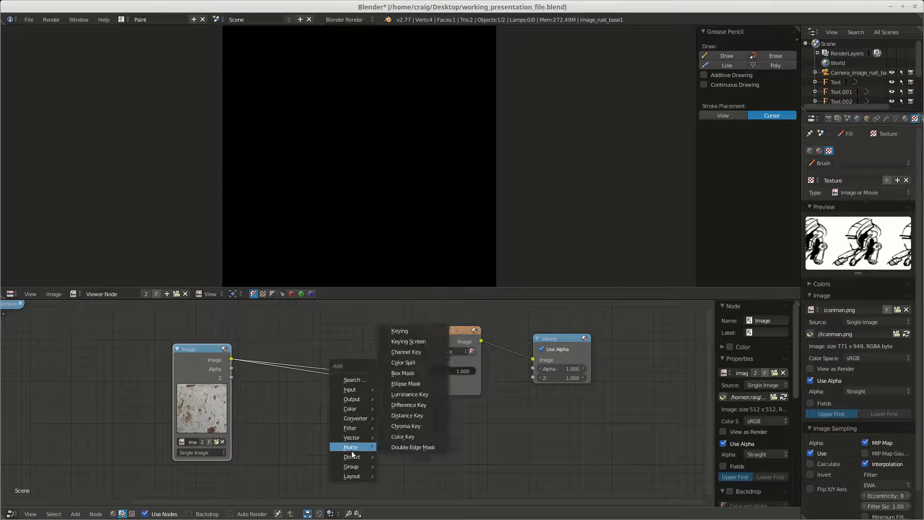
pyautogui.moveTo(352, 456)
pyautogui.click(404, 371)
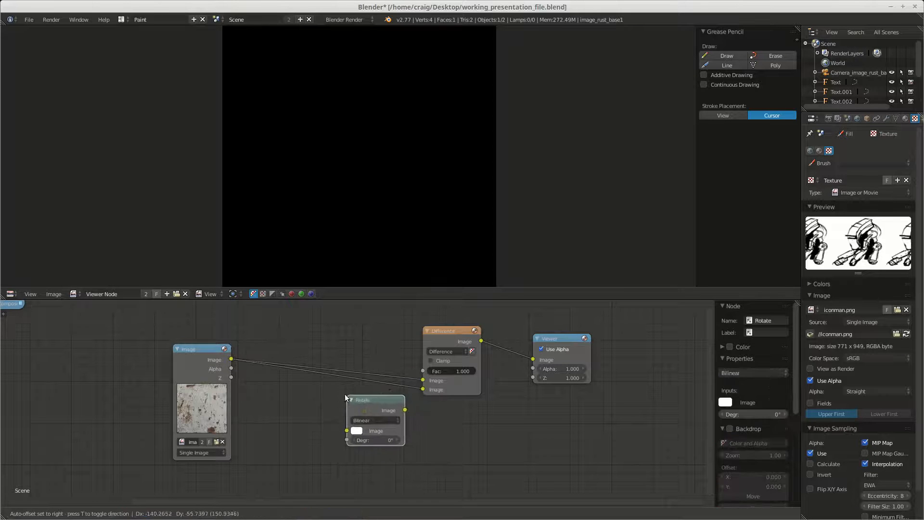
pyautogui.click(350, 416)
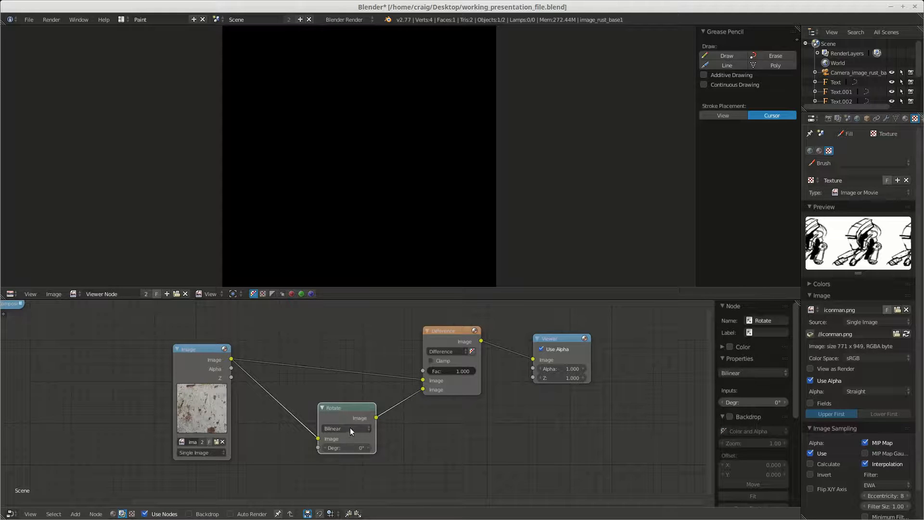
# Set the Rotate node's angle to 180 degrees.
pyautogui.click(340, 448)
pyautogui.write('90')
pyautogui.press('BackSpace')
pyautogui.write('180')
pyautogui.press('Return')
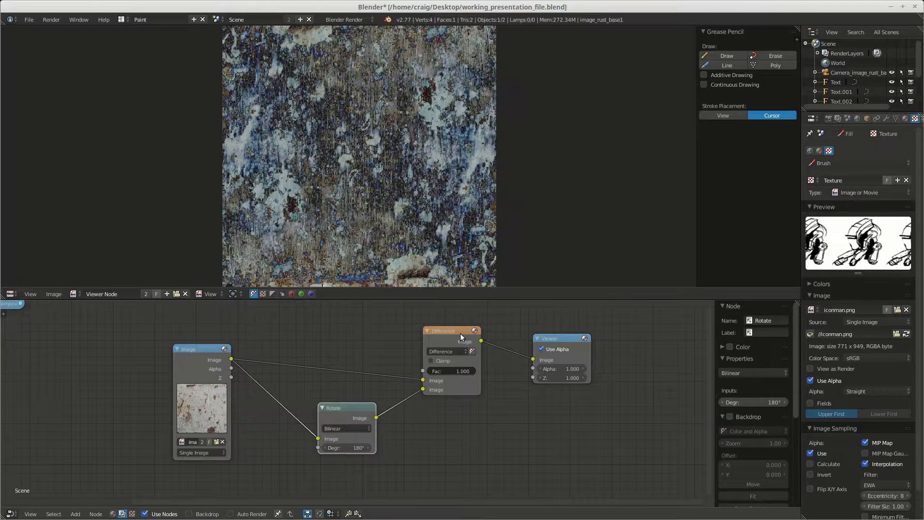
# Set the Difference node's factor to 0.5 and inspect the blended texture.
pyautogui.moveTo(457, 336); pyautogui.dragTo(476, 334)
pyautogui.click(475, 371)
pyautogui.write('0.5')
pyautogui.press('Return')
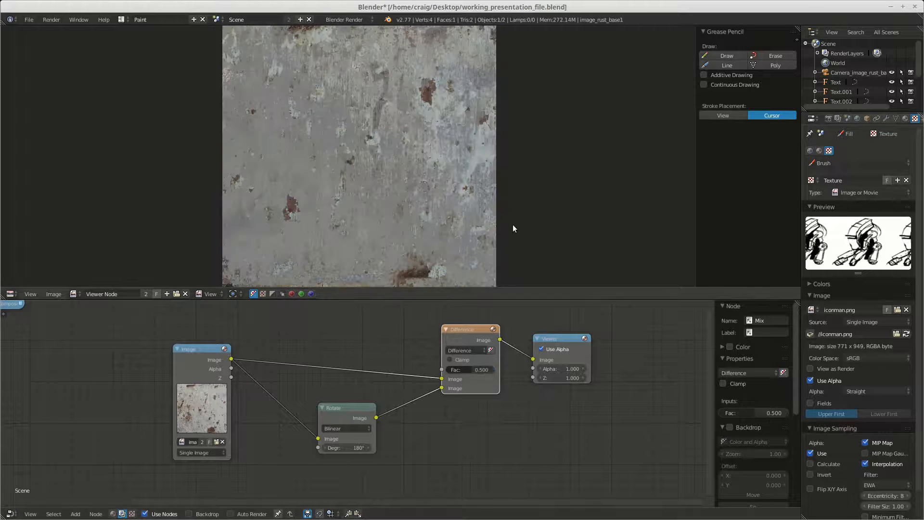
pyautogui.moveTo(392, 187)
pyautogui.mouseDown(button='middle')
pyautogui.moveTo(379, 191)
pyautogui.moveTo(391, 204)
pyautogui.moveTo(379, 192)
pyautogui.moveTo(395, 195)
pyautogui.mouseUp(button='middle')
pyautogui.moveTo(321, 204); pyautogui.dragTo(315, 221, button='middle')
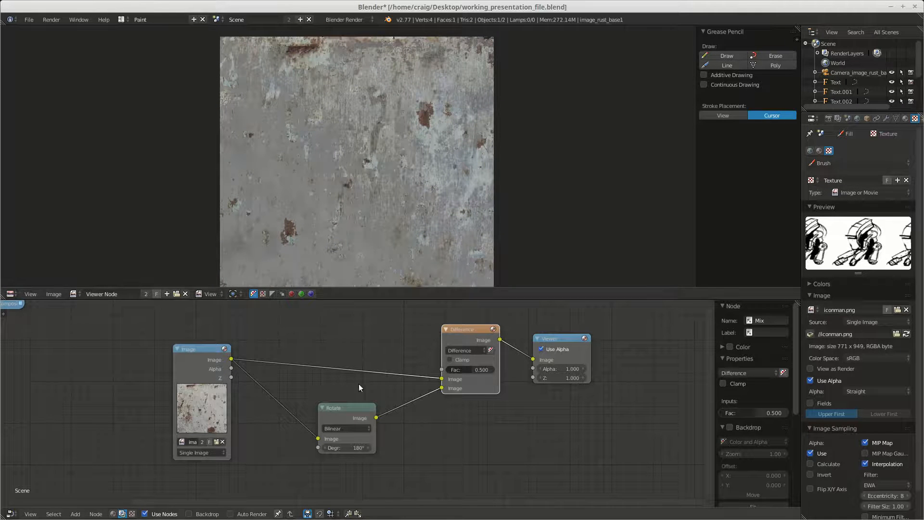
# Make room after the Image node and insert an RGB Curves node between it and the Rotate node.
pyautogui.moveTo(356, 380); pyautogui.dragTo(474, 383, button='middle')
pyautogui.moveTo(306, 343); pyautogui.dragTo(181, 346)
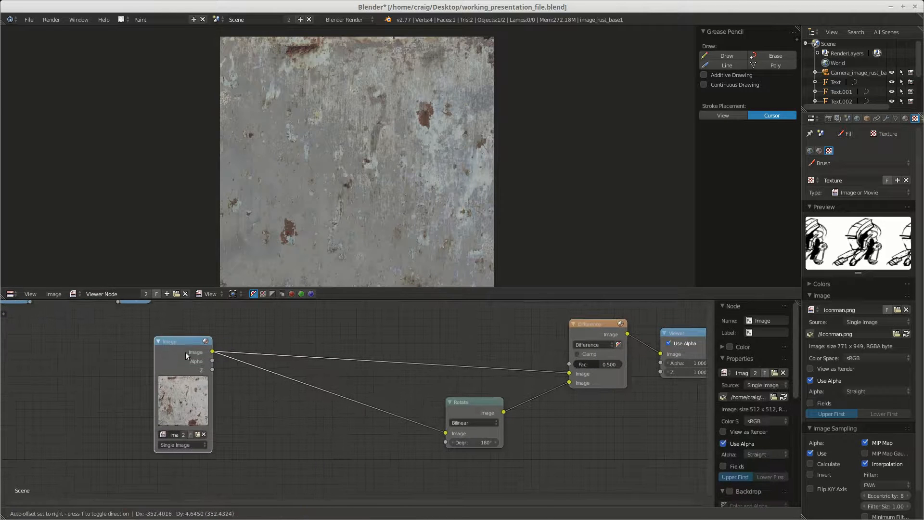
pyautogui.hotkey('shift', 'a')
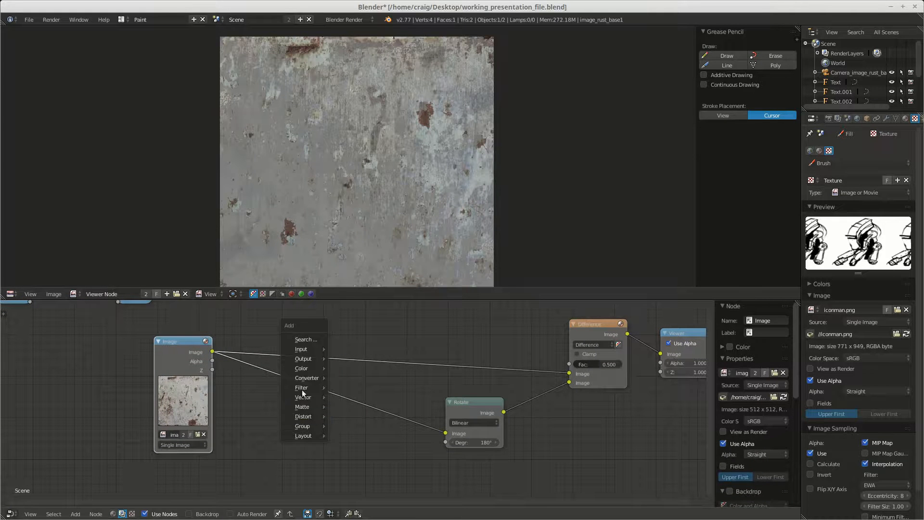
pyautogui.moveTo(305, 387)
pyautogui.moveTo(305, 368)
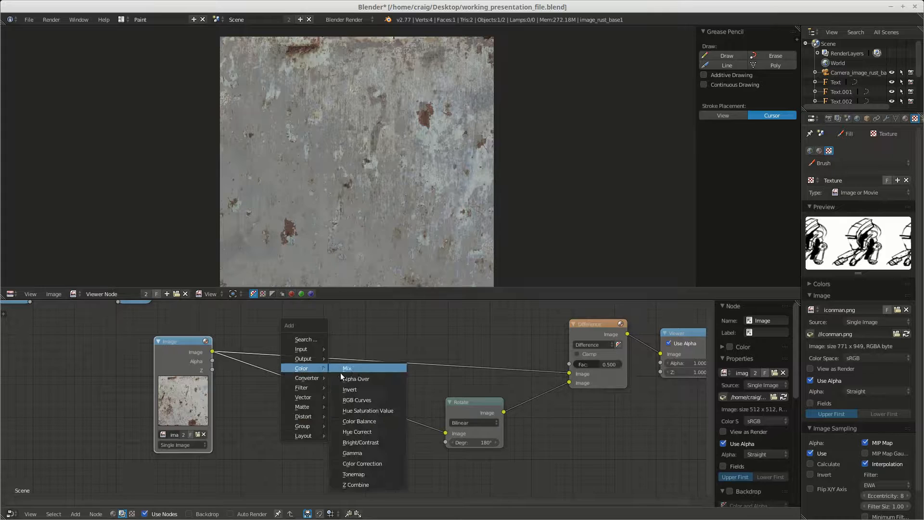
pyautogui.click(362, 397)
pyautogui.click(372, 414)
pyautogui.moveTo(372, 415); pyautogui.dragTo(365, 383, button='middle')
# Shape the RGB curve into an arch with its white end at 0 and middle at about 0.51, also feeding the Difference node's first image input.
pyautogui.moveTo(363, 376); pyautogui.dragTo(366, 440)
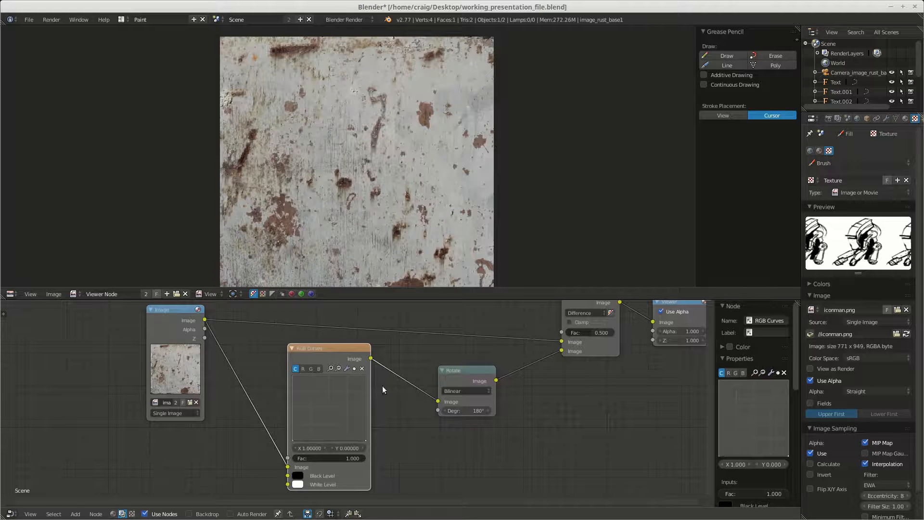
pyautogui.moveTo(370, 358); pyautogui.dragTo(562, 342)
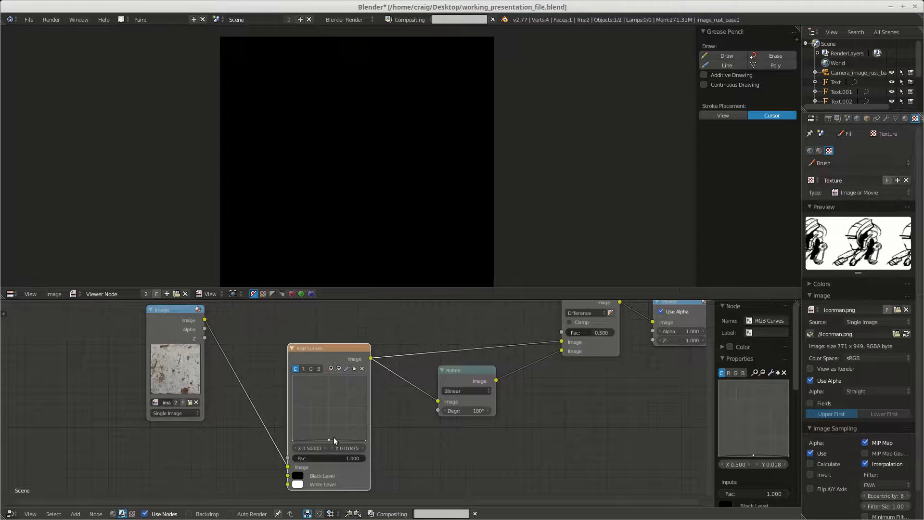
pyautogui.moveTo(330, 439); pyautogui.dragTo(328, 407)
pyautogui.scroll(-2, 444, 209)
pyautogui.moveTo(445, 209); pyautogui.dragTo(426, 200, button='middle')
pyautogui.scroll(2, 441, 195)
pyautogui.moveTo(309, 349); pyautogui.dragTo(314, 335)
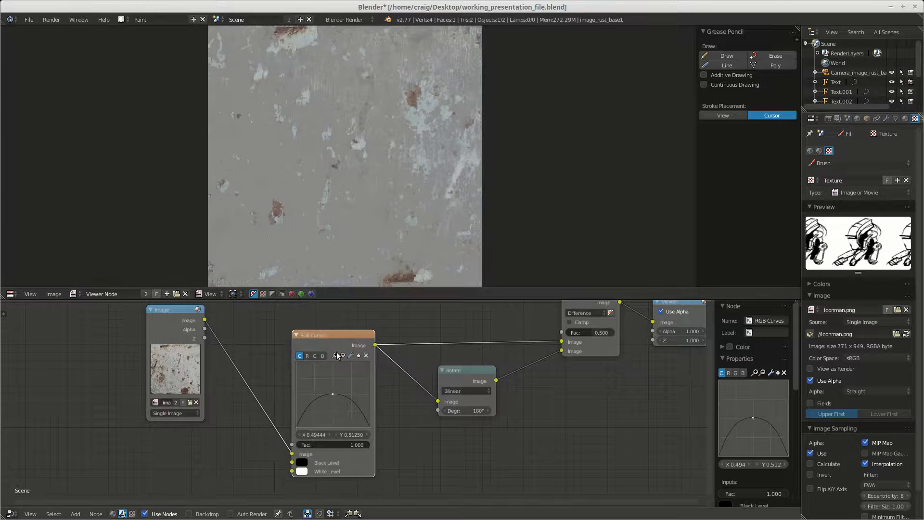
# Tidy the compositing node layout, repositioning the Image, RGB Curves, Rotate and Viewer nodes with clear spacing.
pyautogui.click(296, 427)
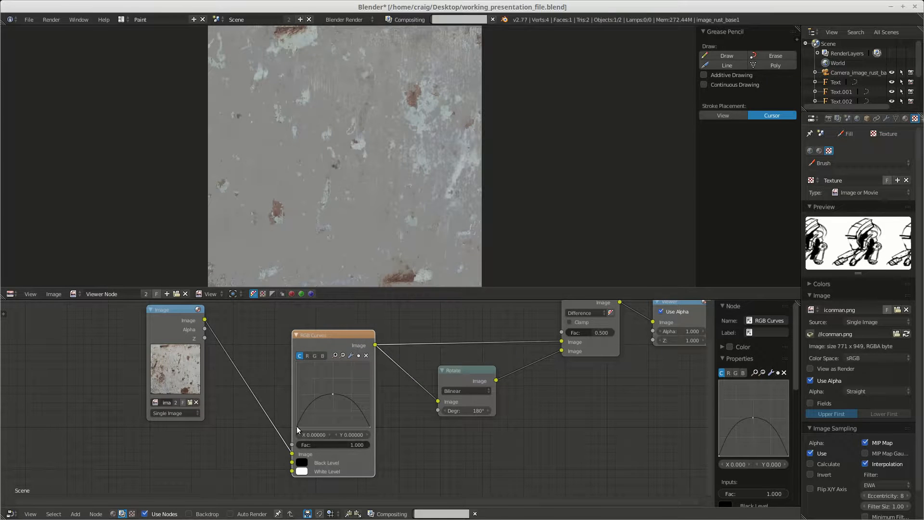
pyautogui.click(370, 425)
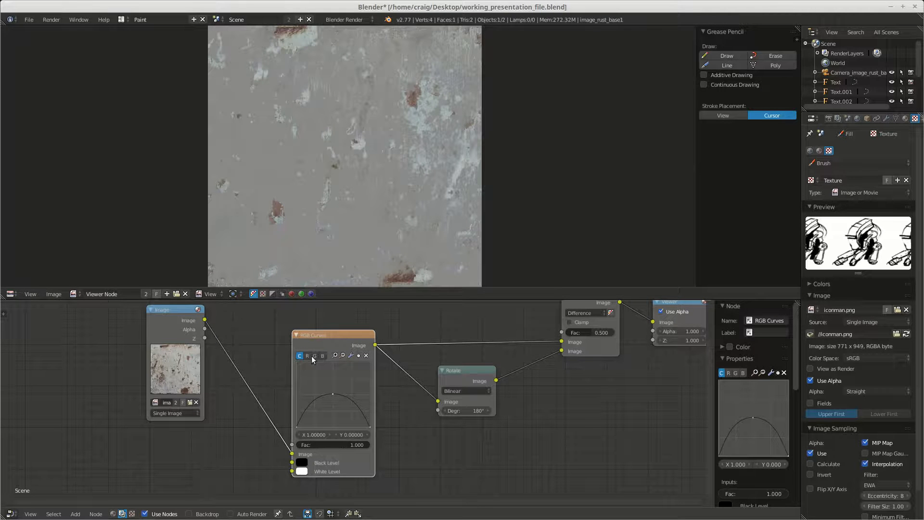
pyautogui.moveTo(331, 335); pyautogui.dragTo(327, 325)
pyautogui.moveTo(436, 352); pyautogui.dragTo(363, 377, button='middle')
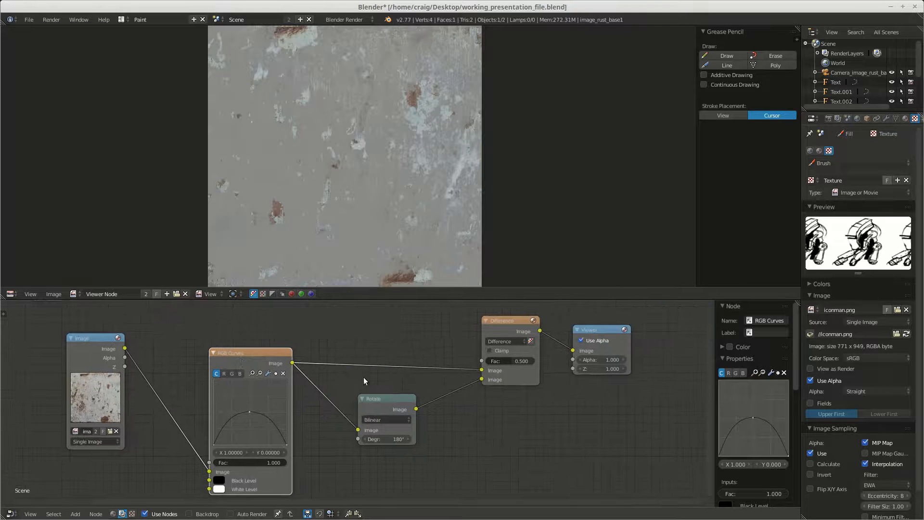
pyautogui.scroll(-1, 362, 375)
pyautogui.moveTo(115, 343); pyautogui.dragTo(147, 360)
pyautogui.moveTo(248, 360); pyautogui.dragTo(258, 350)
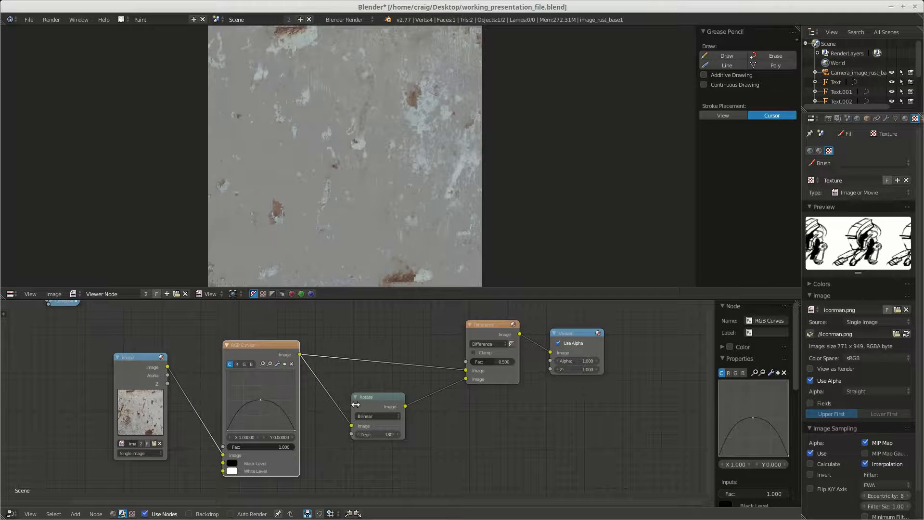
pyautogui.moveTo(382, 400); pyautogui.dragTo(393, 384)
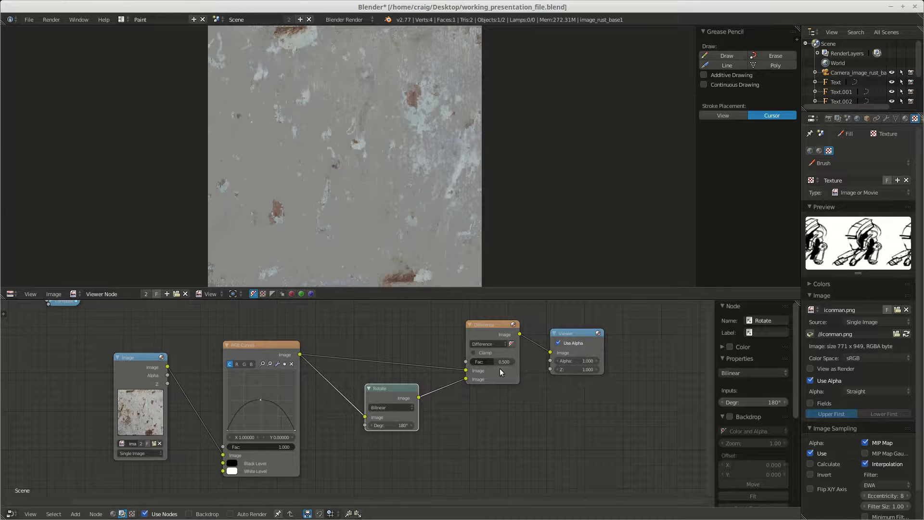
pyautogui.moveTo(573, 339); pyautogui.dragTo(586, 331)
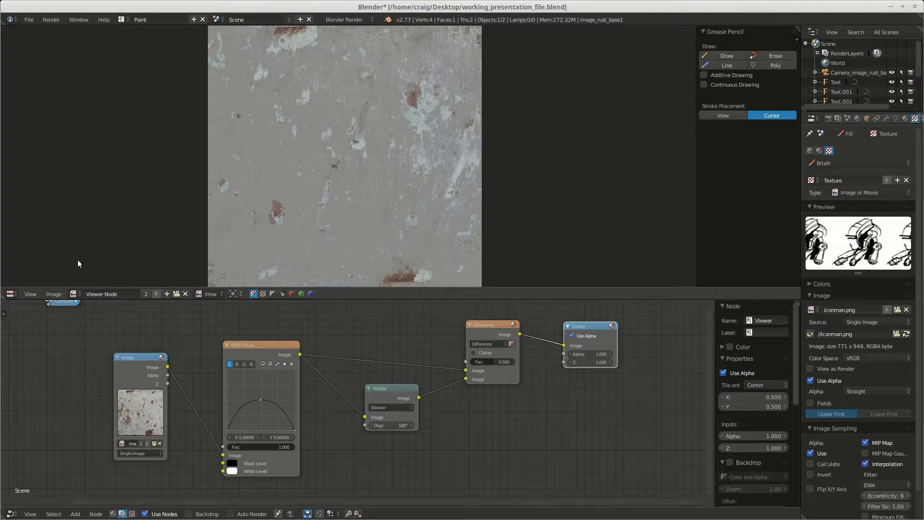
# Save the Viewer Node image as image_rust_base2.png on the Desktop and enlarge the image editor area.
pyautogui.click(56, 294)
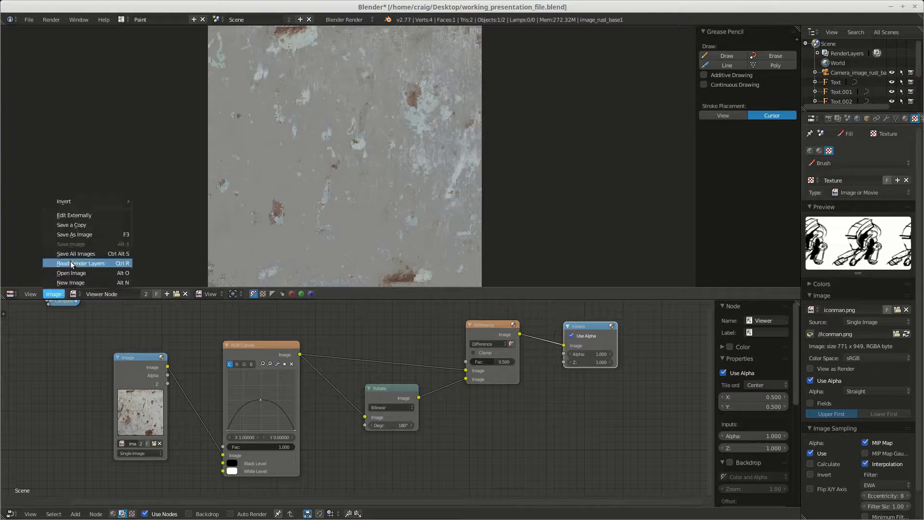
pyautogui.click(87, 234)
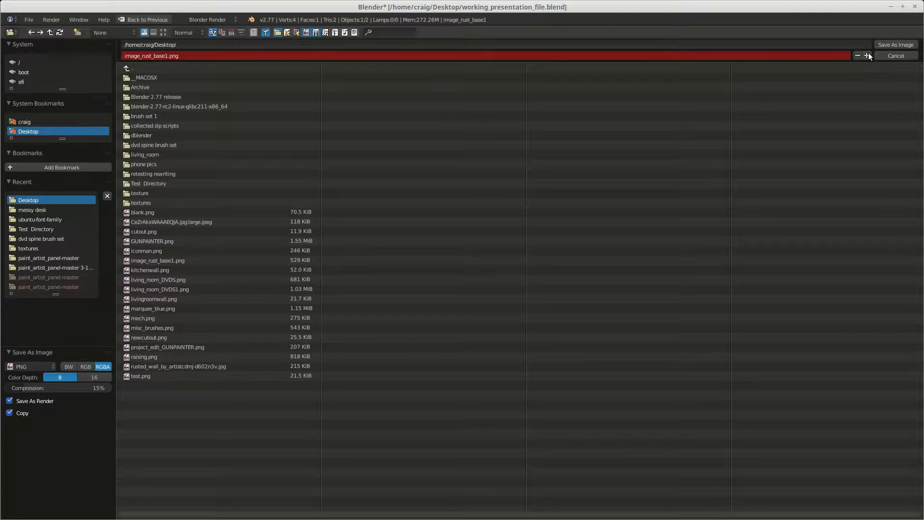
pyautogui.click(895, 44)
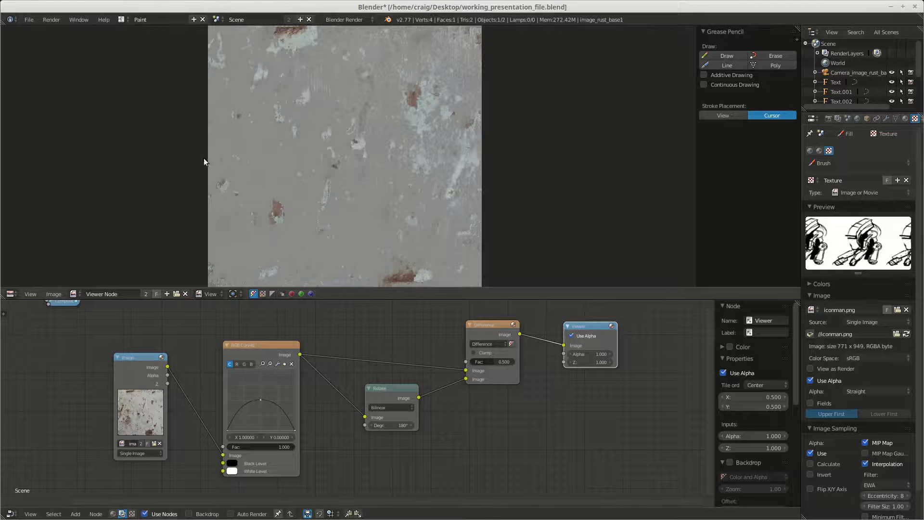
pyautogui.moveTo(253, 288); pyautogui.dragTo(241, 427)
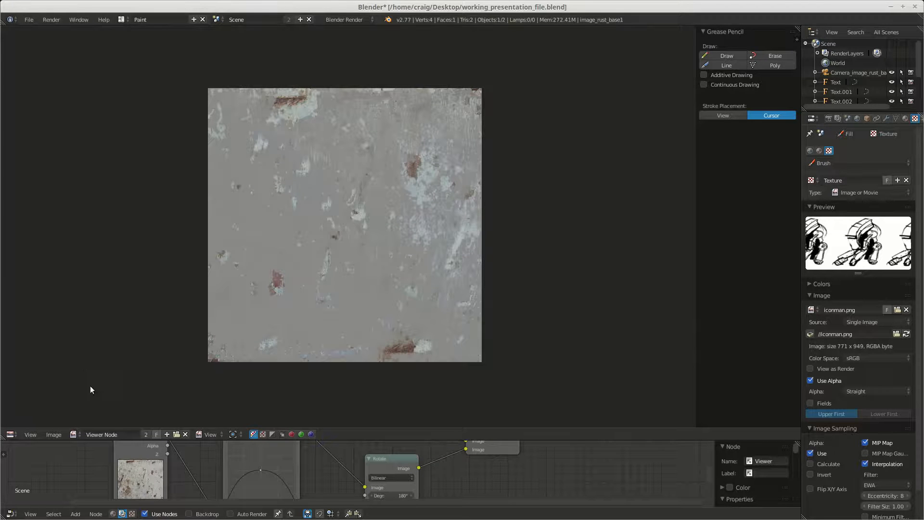
# Switch to the Paint&Plane layout and load image_rust_base2.png from the Desktop as the canvas texture's image.
pyautogui.click(122, 19)
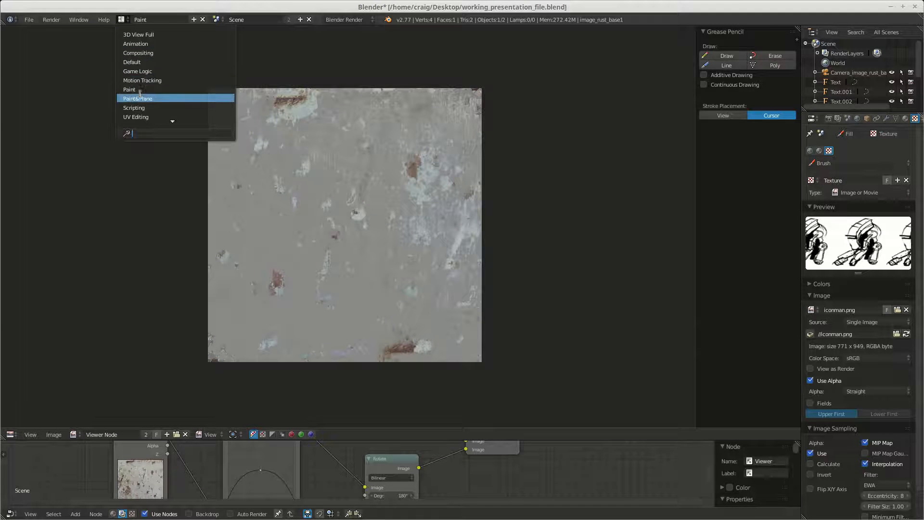
pyautogui.click(145, 95)
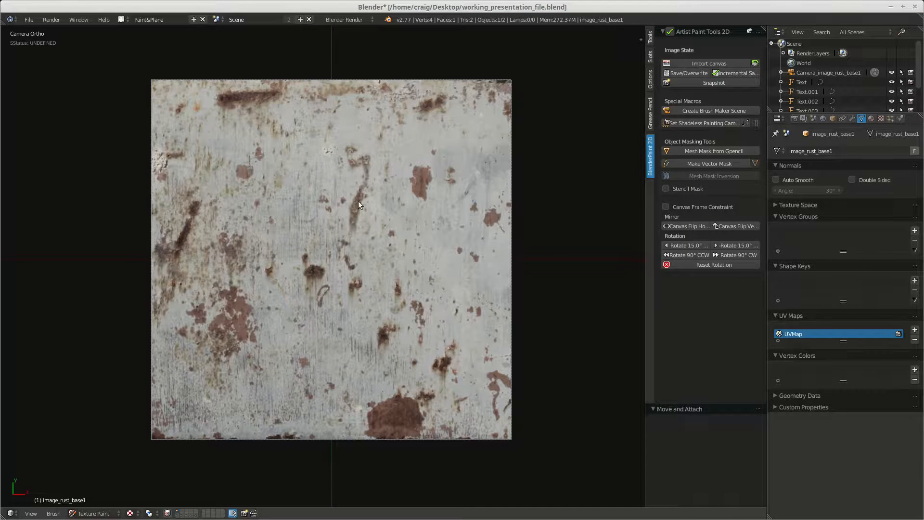
pyautogui.click(881, 119)
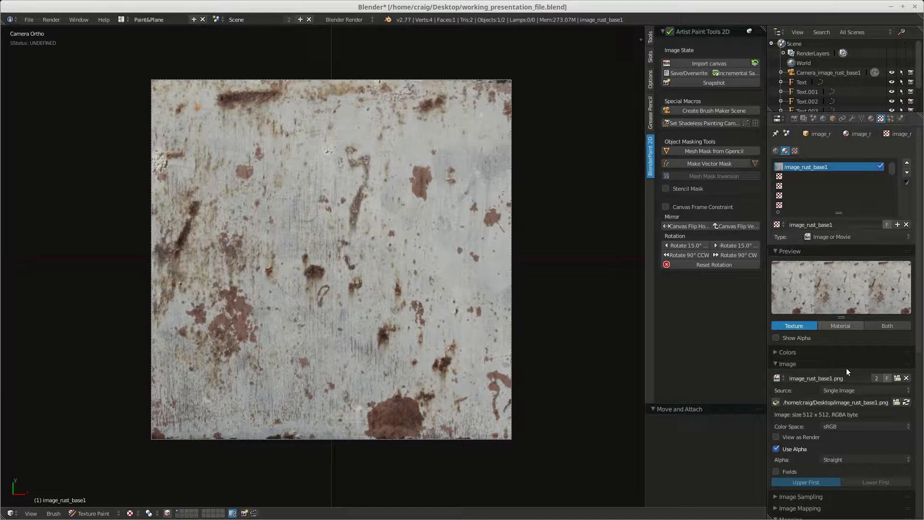
pyautogui.click(897, 378)
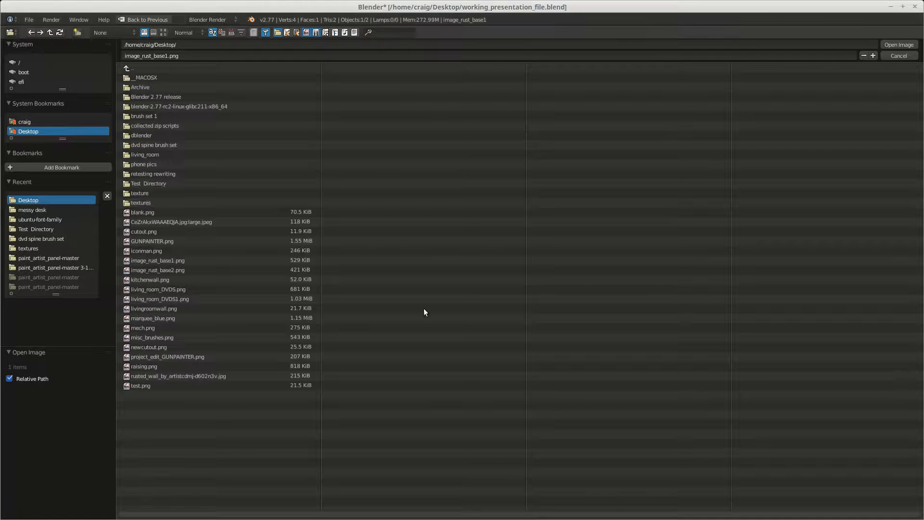
pyautogui.click(171, 270)
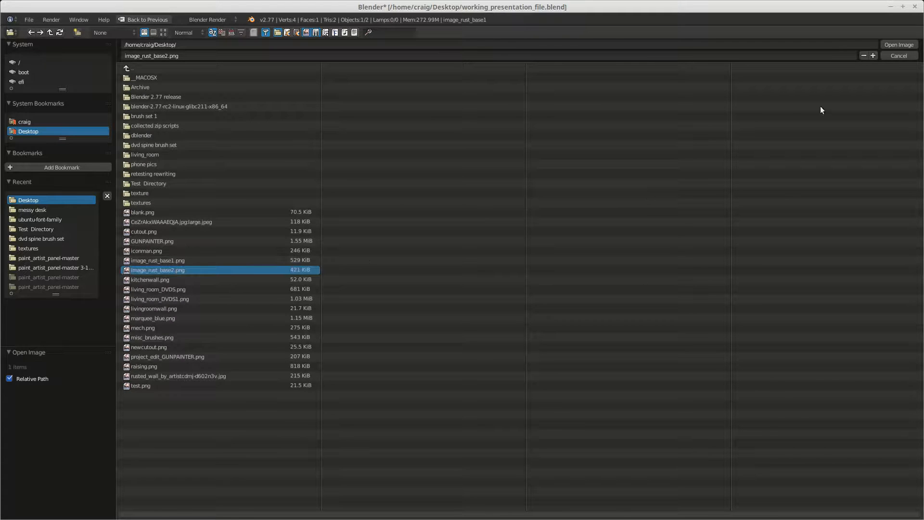
pyautogui.click(894, 45)
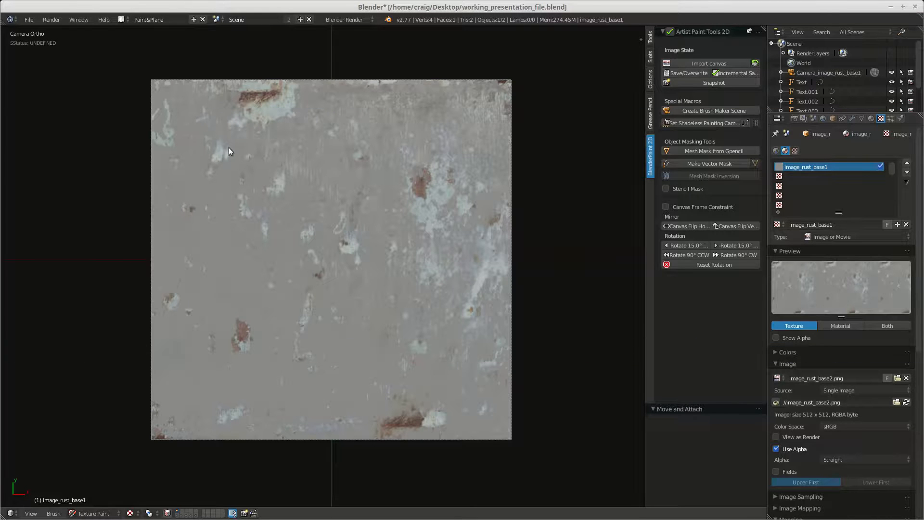
# Return to the Paint layout and temporarily repeat the Viewer Node image to examine how its edges tile.
pyautogui.click(124, 20)
pyautogui.click(140, 88)
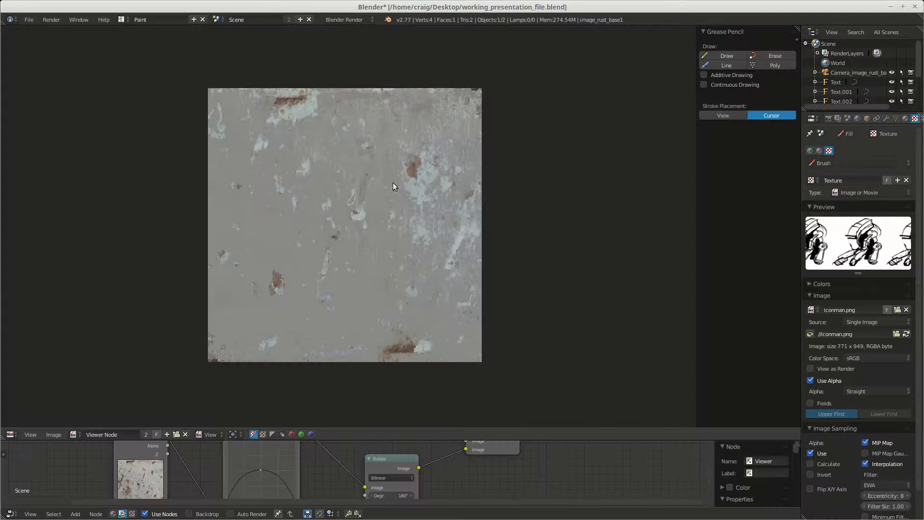
pyautogui.press('n')
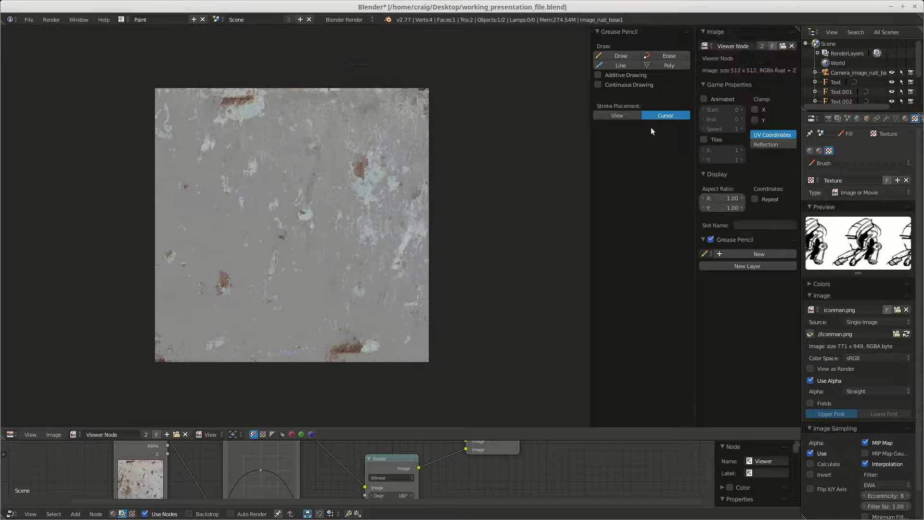
pyautogui.click(755, 199)
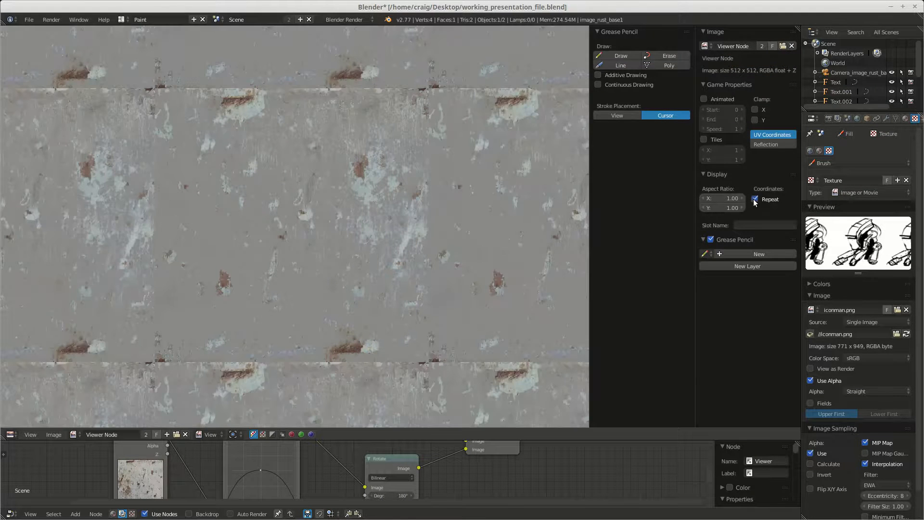
pyautogui.scroll(-5, 510, 229)
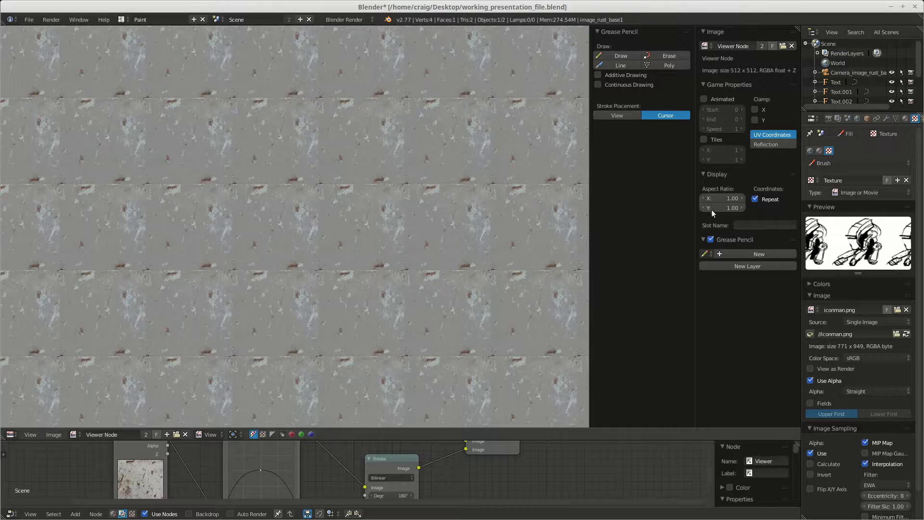
pyautogui.click(754, 199)
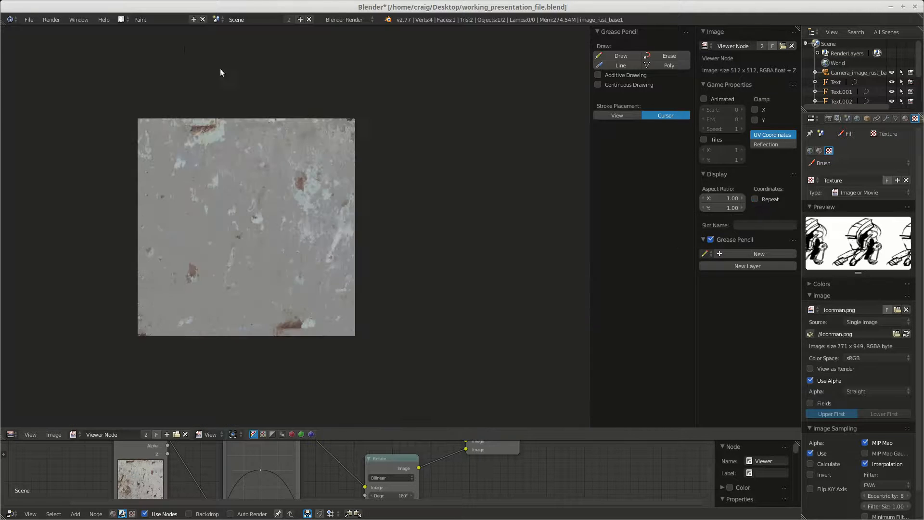
pyautogui.scroll(1, 229, 76)
# In the Paint&Plane layout, assign the image_rust_base1 texture to the third texture slot and make it a single-user copy.
pyautogui.click(121, 20)
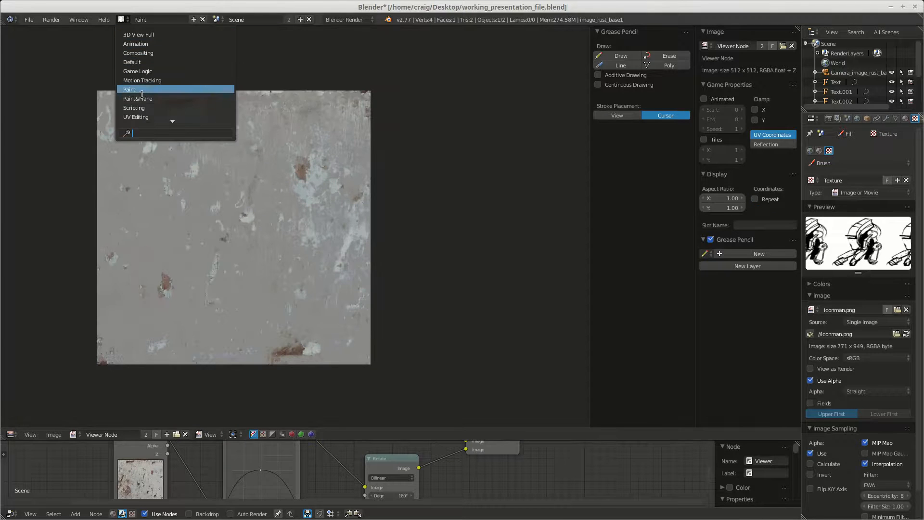
pyautogui.click(140, 98)
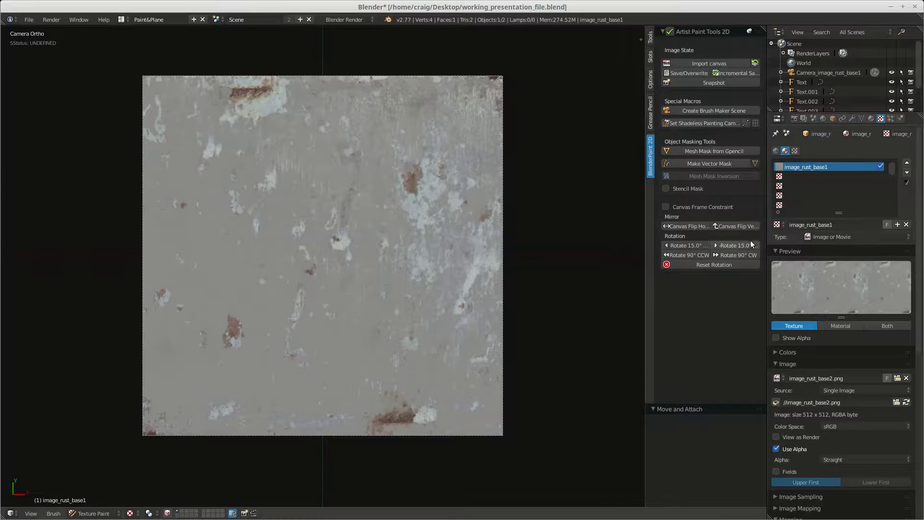
pyautogui.click(780, 186)
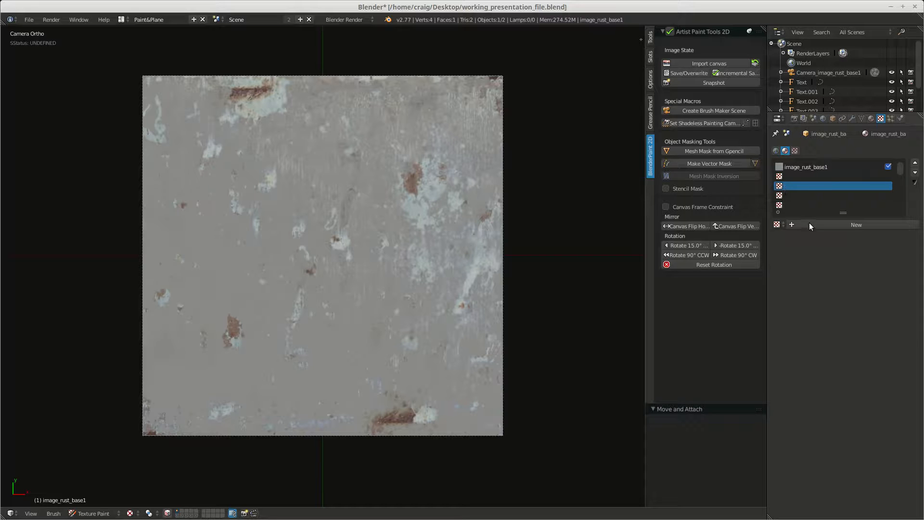
pyautogui.click(778, 224)
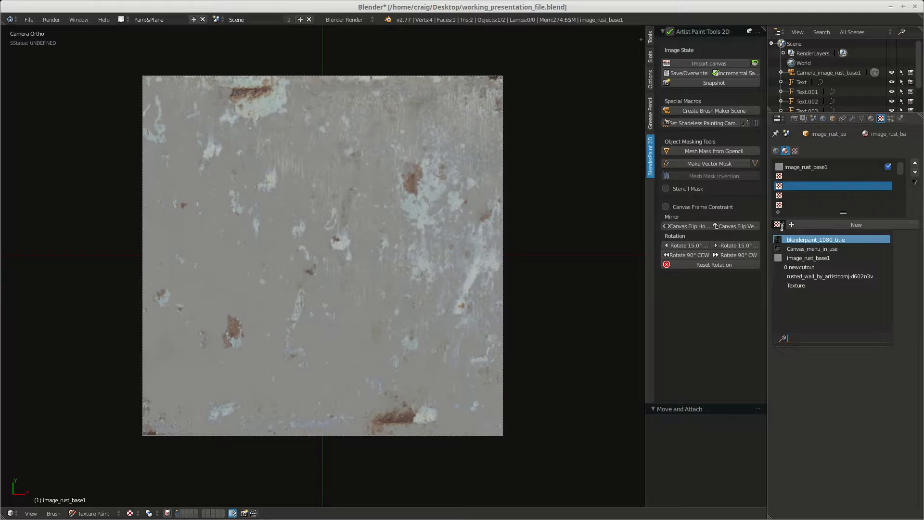
pyautogui.click(784, 257)
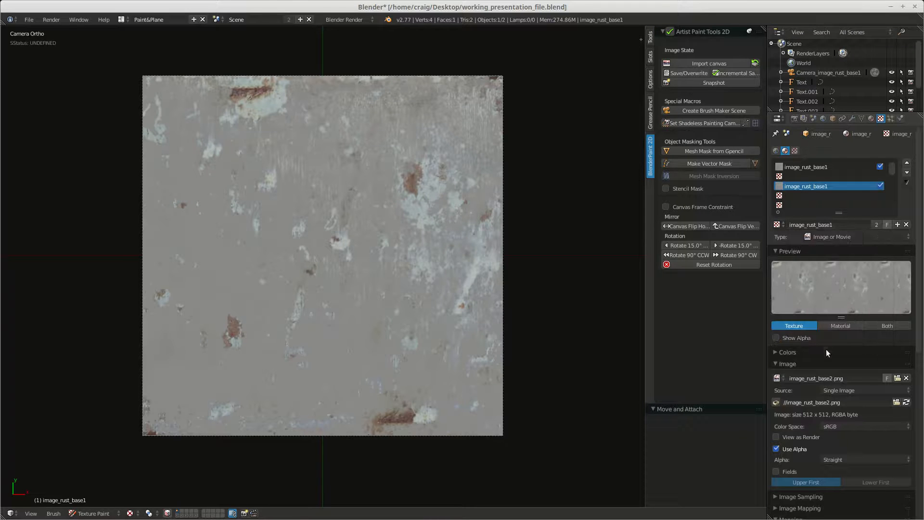
pyautogui.click(877, 224)
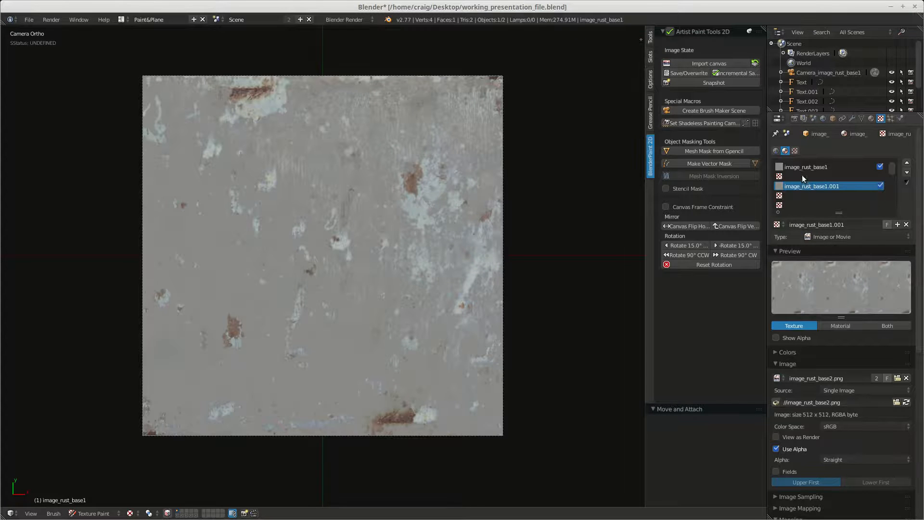
# Map the copied texture with UVMap and set its X and Y mapping offsets to 0.5.
pyautogui.scroll(-1, 804, 415)
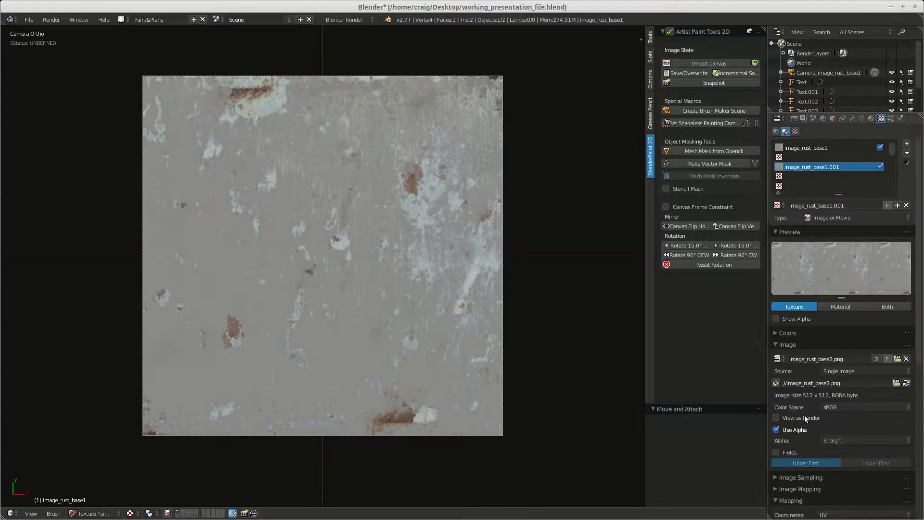
pyautogui.scroll(-10, 806, 416)
pyautogui.click(837, 334)
pyautogui.click(830, 347)
pyautogui.scroll(-4, 825, 434)
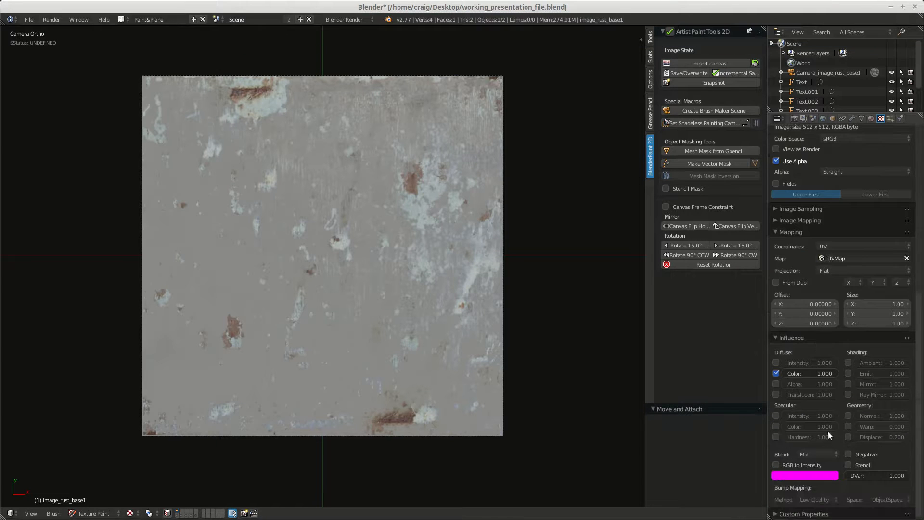
pyautogui.click(804, 303)
pyautogui.write('.5')
pyautogui.press('Tab')
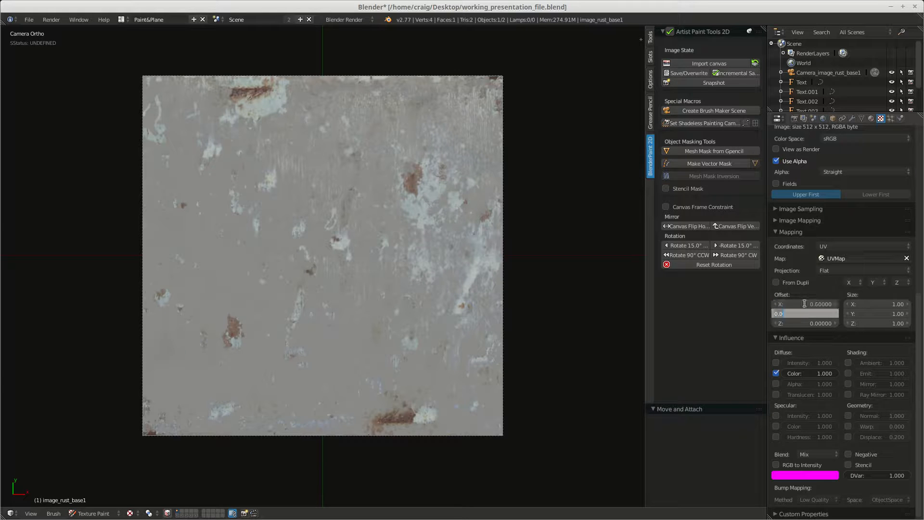
pyautogui.write('.5')
pyautogui.press('Return')
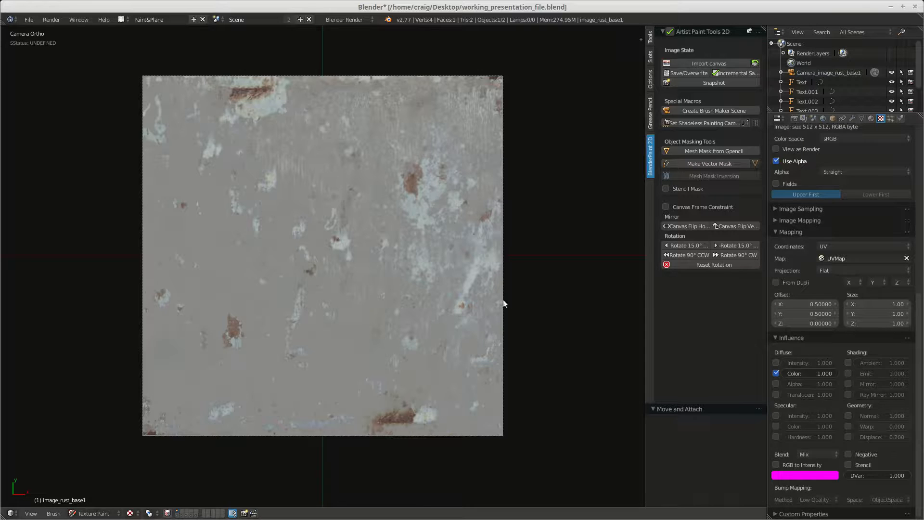
# Change the viewport shading from Multitexture to GLSL and bring up the available texture paint slots.
pyautogui.press('n')
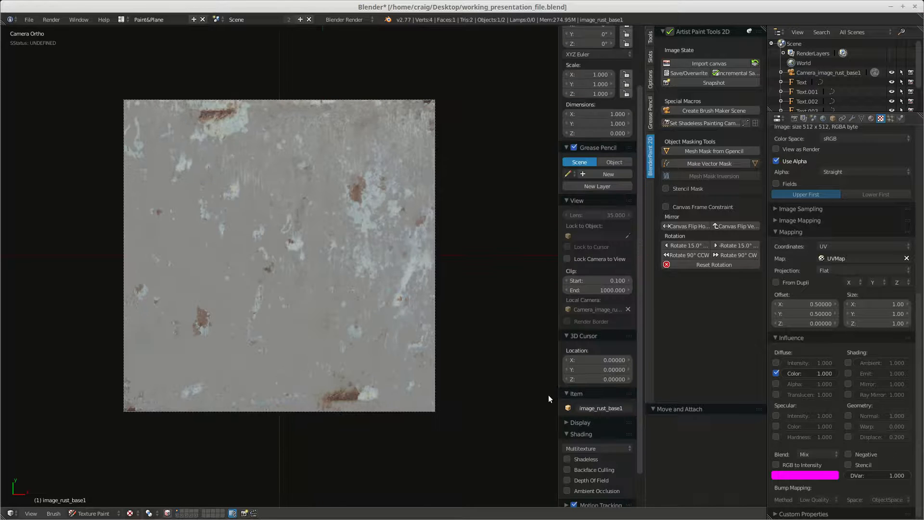
pyautogui.click(587, 448)
pyautogui.click(581, 426)
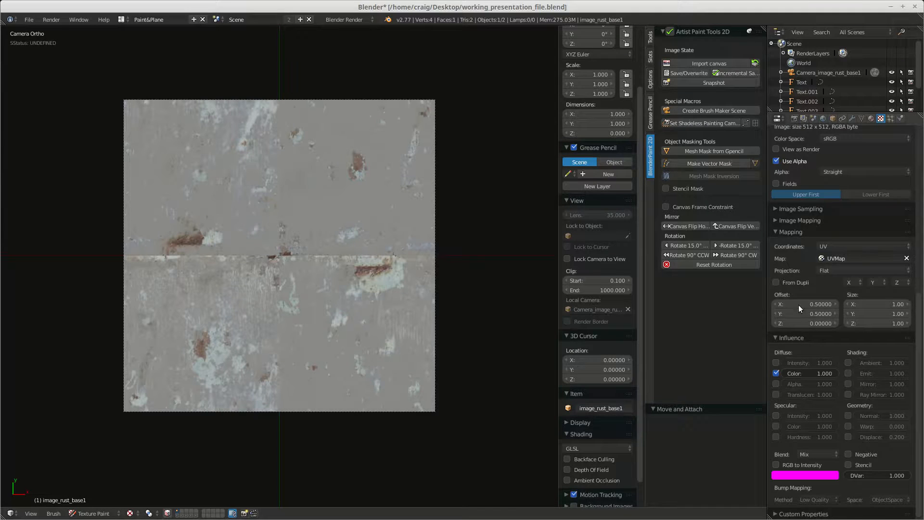
pyautogui.scroll(15, 825, 309)
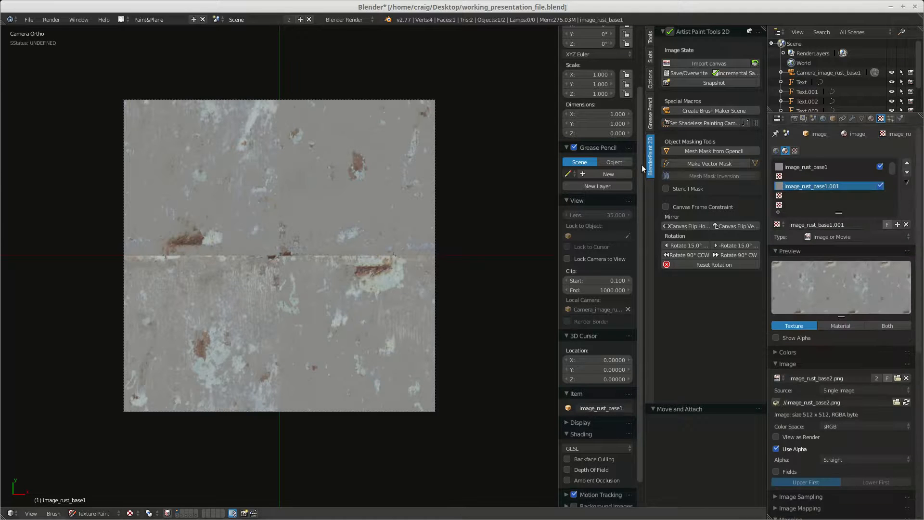
pyautogui.click(649, 56)
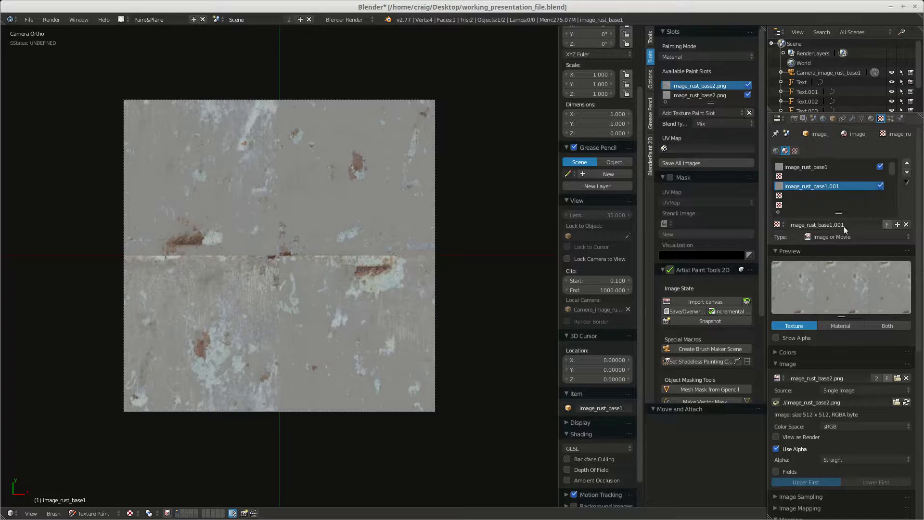
# Add a new texture in the empty second texture slot and configure a new 512 × 512 px white image for it.
pyautogui.click(789, 176)
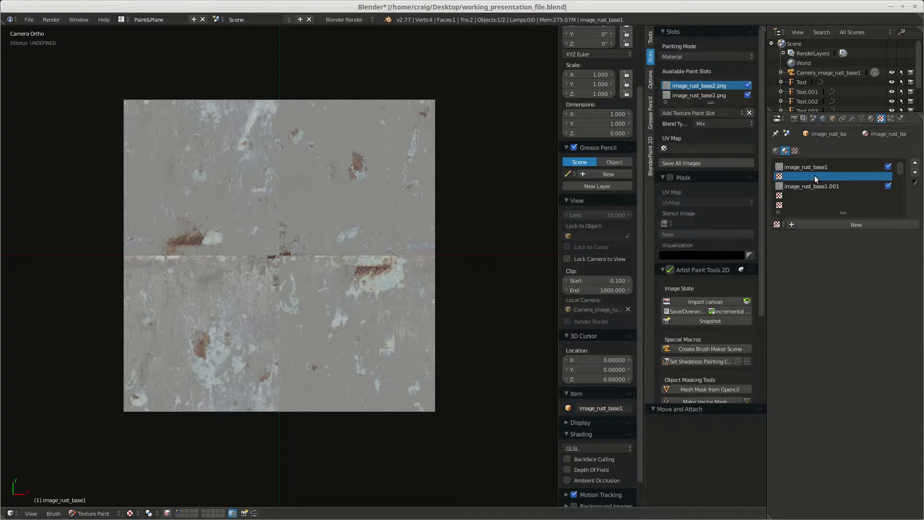
pyautogui.click(812, 223)
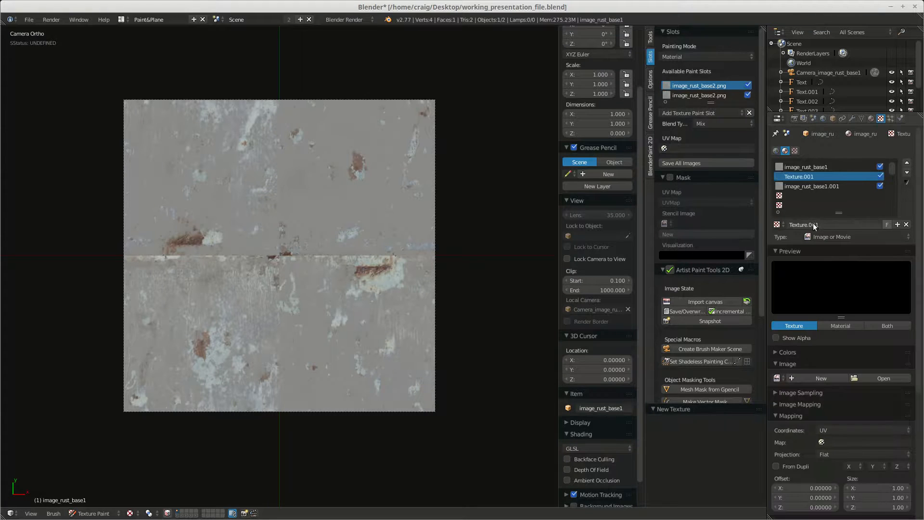
pyautogui.click(811, 378)
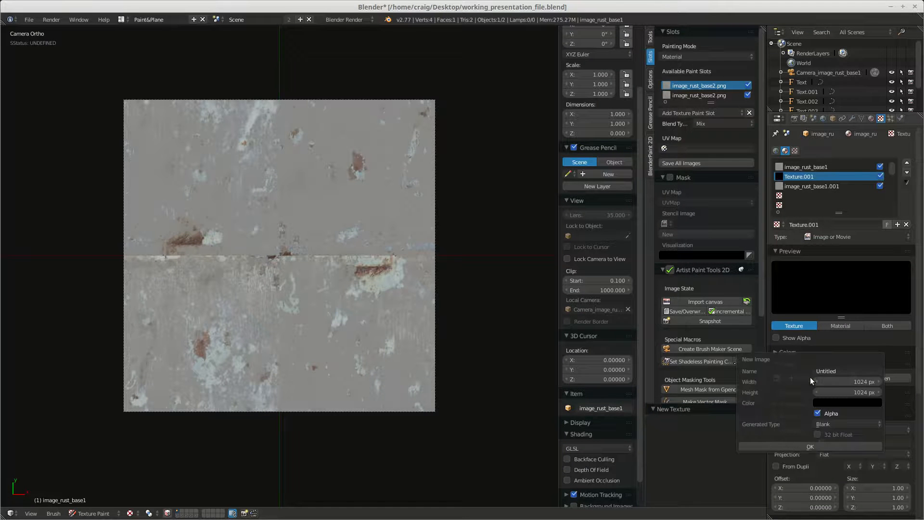
pyautogui.click(835, 381)
pyautogui.write('512')
pyautogui.press('Tab')
pyautogui.write('512')
pyautogui.click(835, 403)
pyautogui.click(835, 402)
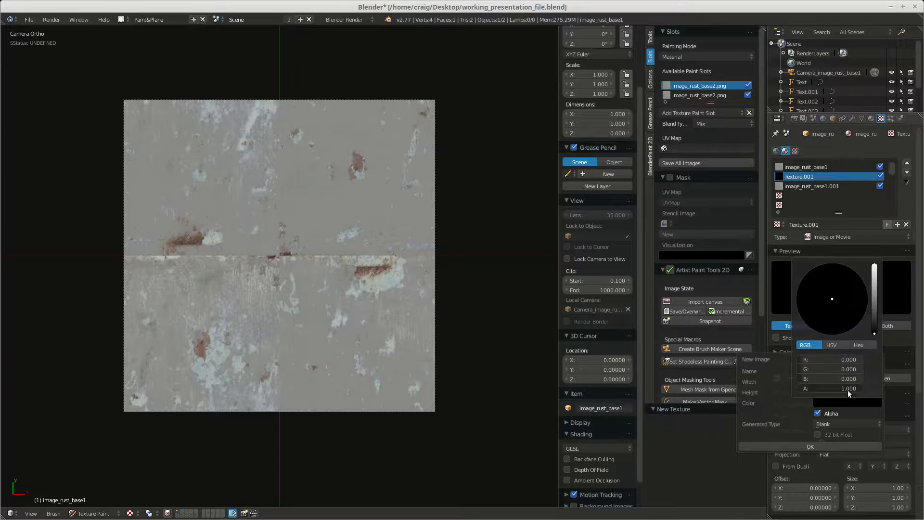
pyautogui.moveTo(874, 332); pyautogui.dragTo(874, 265)
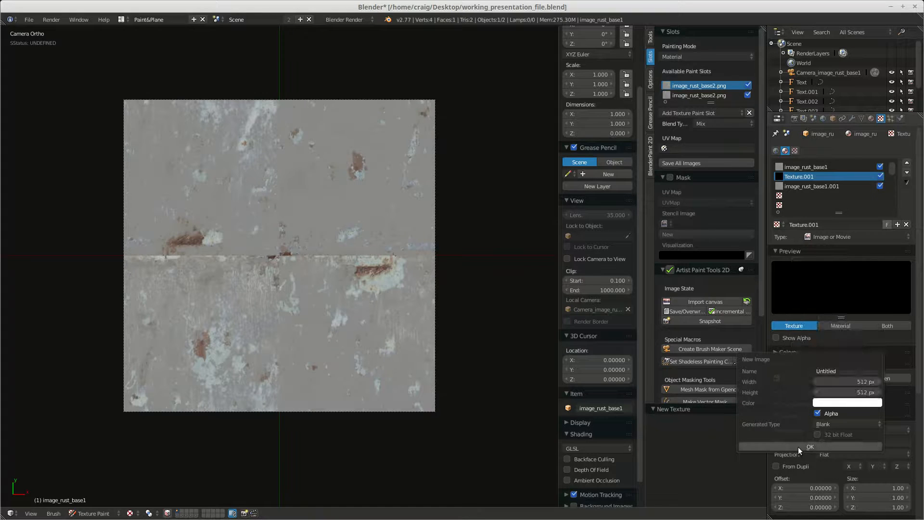
# Name the new image stencil, create it, and rename its texture to stencil as well.
pyautogui.click(823, 371)
pyautogui.write('stencil')
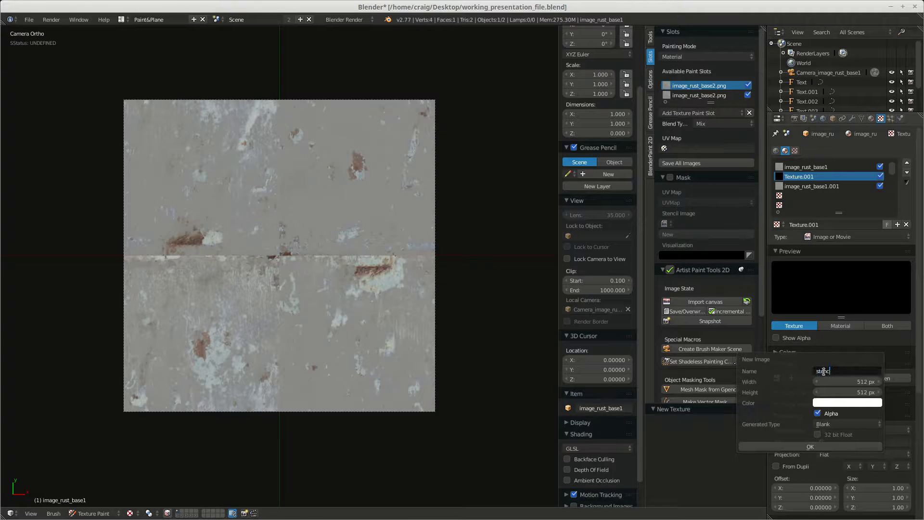
pyautogui.press('Return')
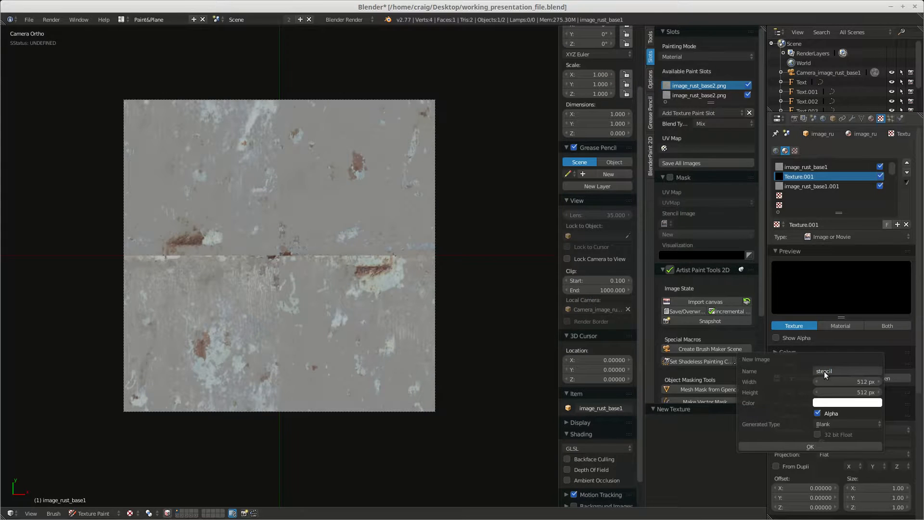
pyautogui.click(813, 445)
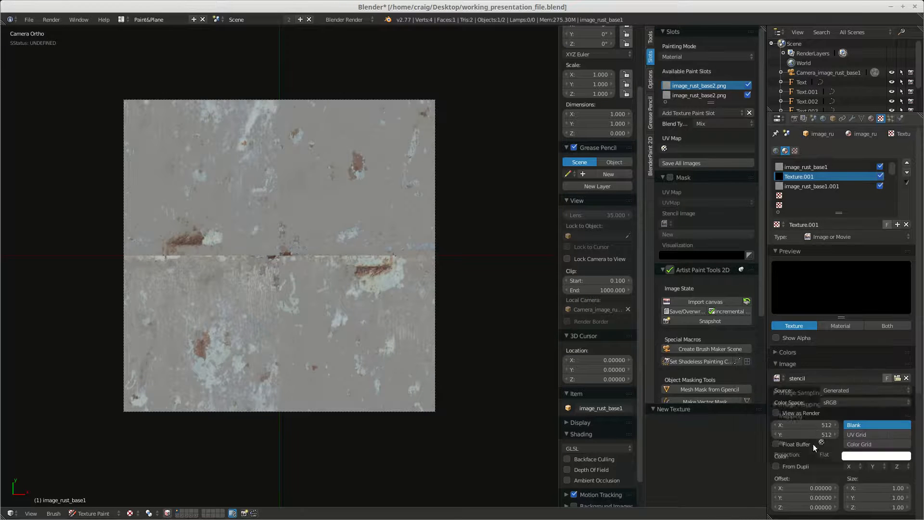
pyautogui.click(805, 224)
pyautogui.moveTo(822, 225); pyautogui.dragTo(751, 231)
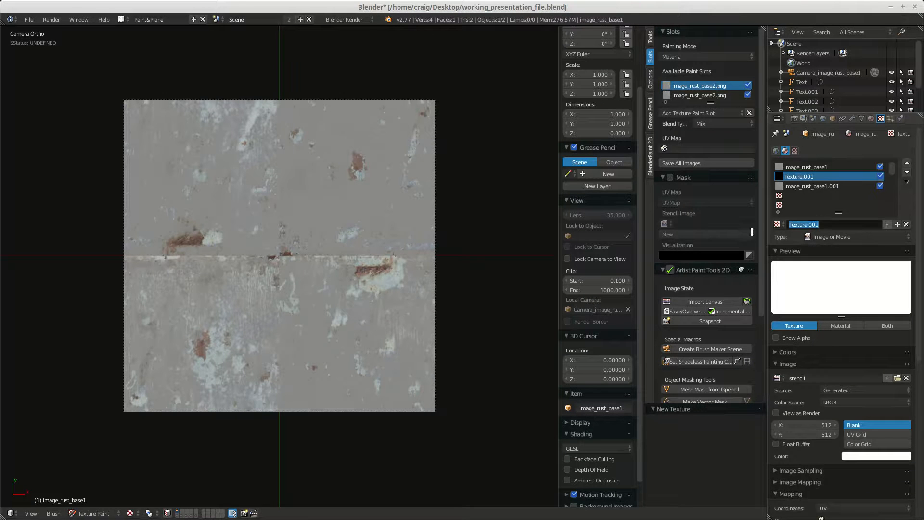
pyautogui.write('stencil')
pyautogui.press('Return')
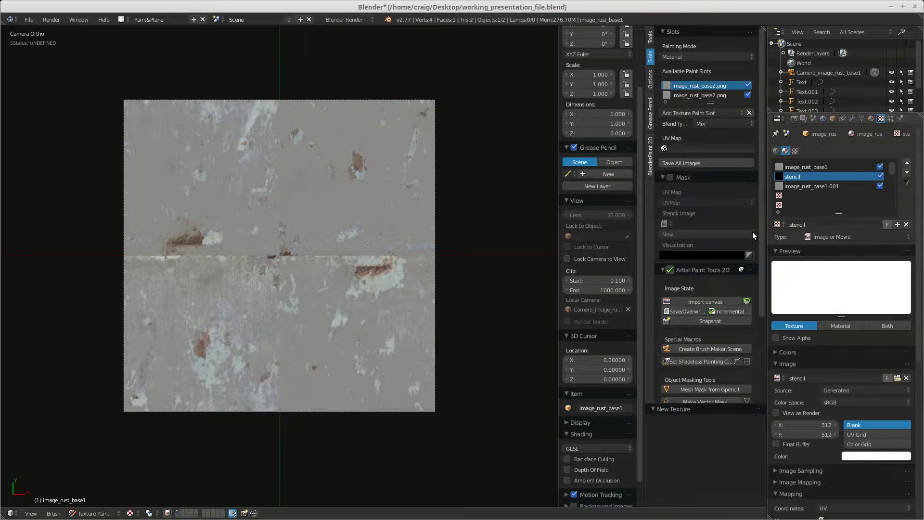
# Turn off the stencil texture's diffuse Color influence and enable RGB to Intensity and Stencil.
pyautogui.scroll(-10, 828, 436)
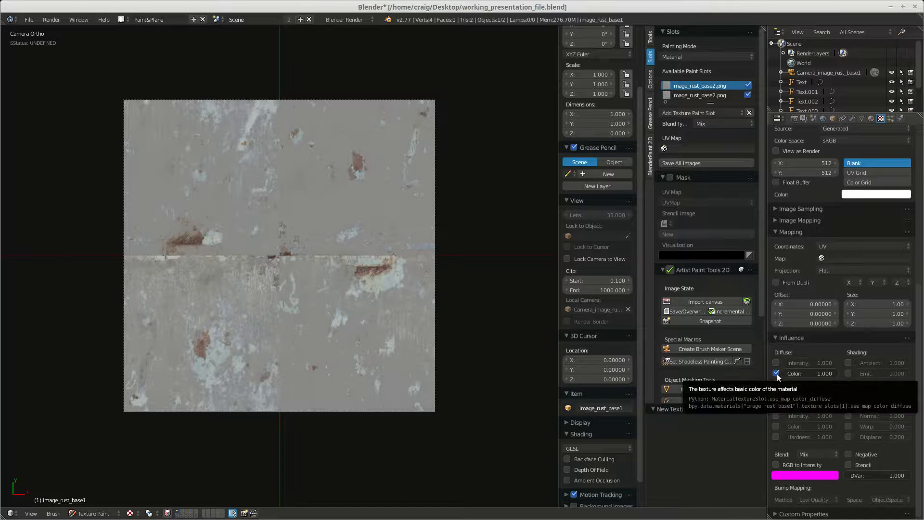
pyautogui.click(777, 375)
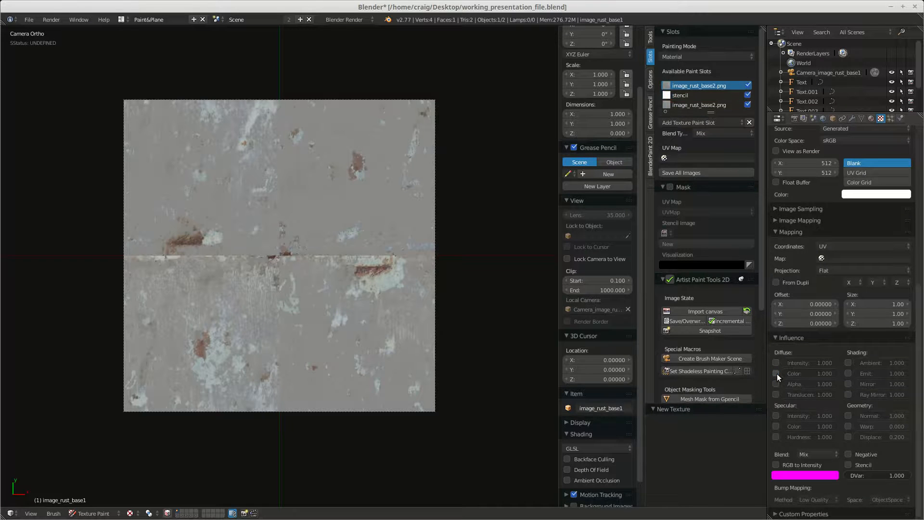
pyautogui.click(775, 465)
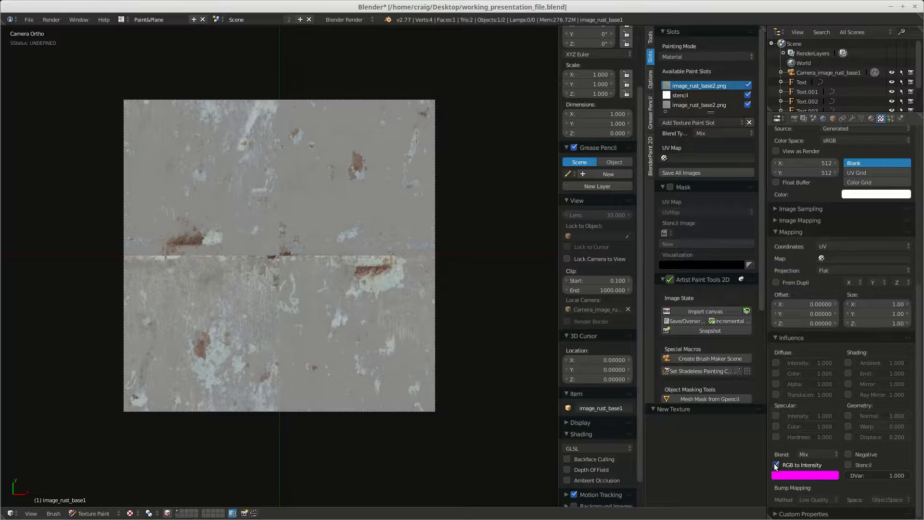
pyautogui.click(848, 464)
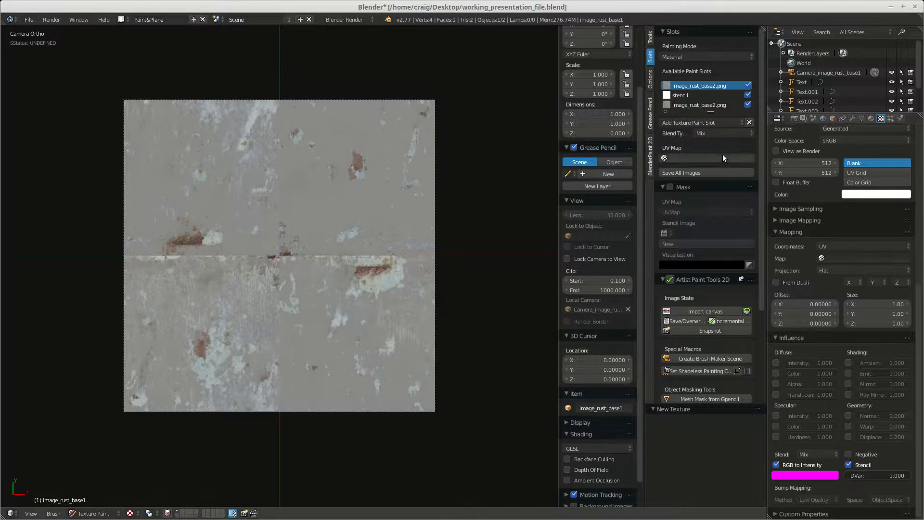
# Make stencil the active paint slot and set the TexDraw brush to black with pressure-sensitive strength of 0.813.
pyautogui.click(861, 195)
pyautogui.click(680, 97)
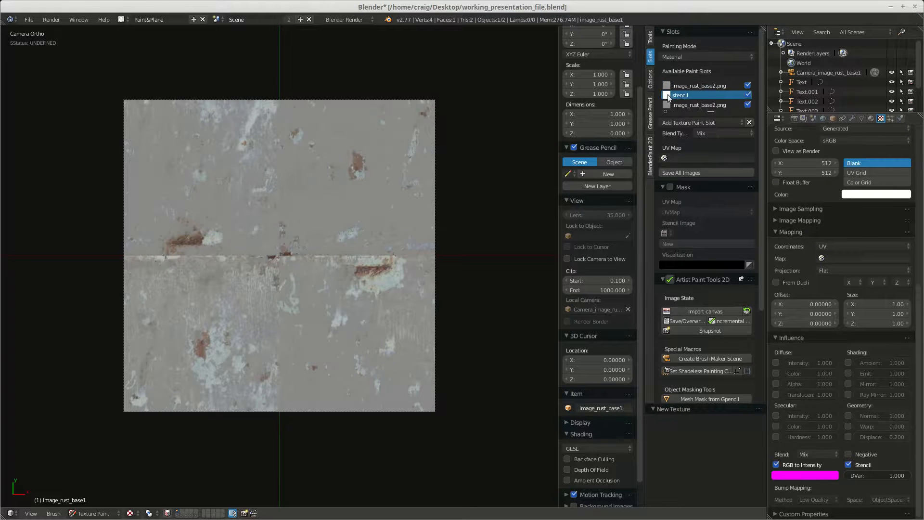
pyautogui.click(649, 42)
pyautogui.click(674, 123)
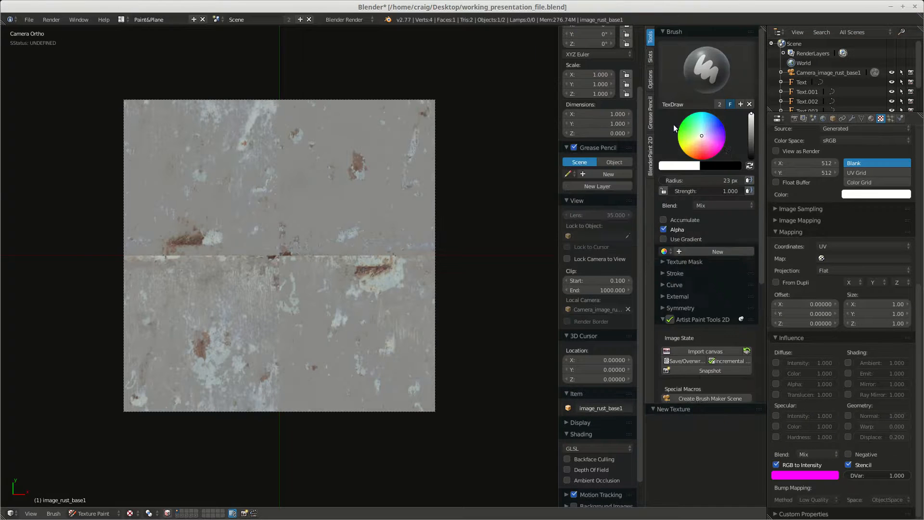
pyautogui.click(749, 165)
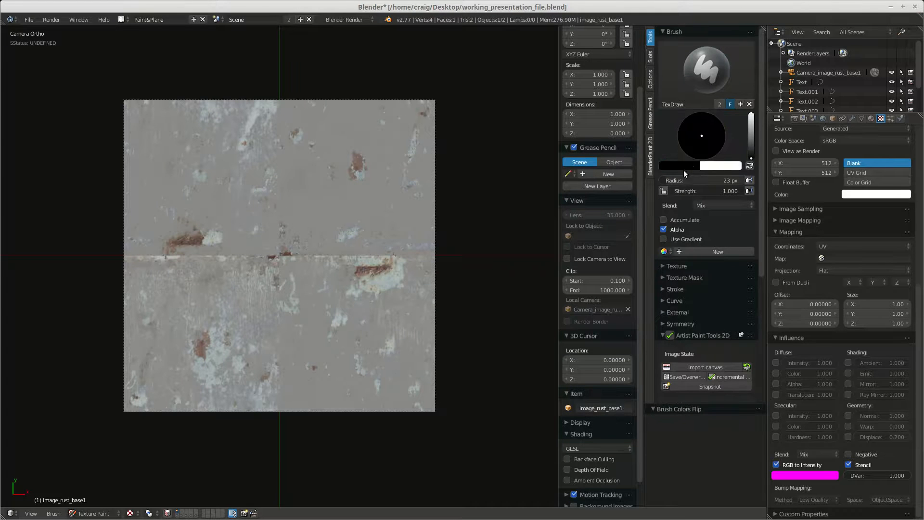
pyautogui.click(749, 191)
pyautogui.moveTo(726, 192)
pyautogui.mouseDown()
pyautogui.moveTo(715, 192)
pyautogui.moveTo(732, 188)
pyautogui.mouseUp()
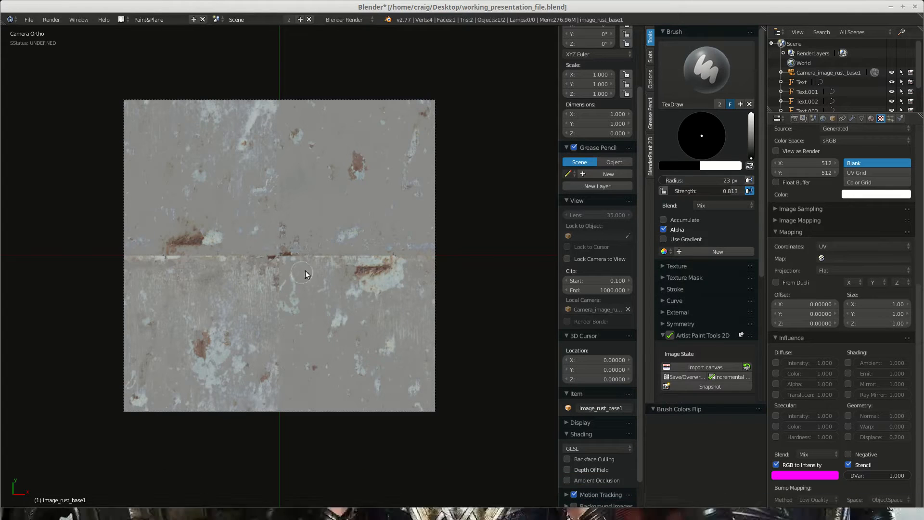
# Paint black along the canvas's horizontal seam and lower vertical seam, using brush radii of 68 px and 40 px.
pyautogui.press('f')
pyautogui.click(314, 257)
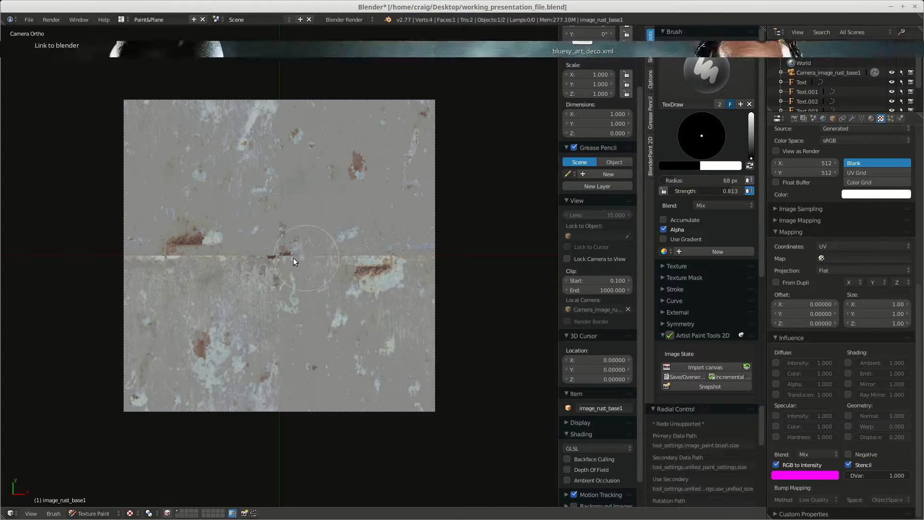
pyautogui.moveTo(287, 259)
pyautogui.mouseDown()
pyautogui.moveTo(360, 237)
pyautogui.moveTo(378, 260)
pyautogui.moveTo(394, 261)
pyautogui.moveTo(264, 255)
pyautogui.moveTo(208, 260)
pyautogui.moveTo(173, 279)
pyautogui.moveTo(165, 245)
pyautogui.moveTo(148, 259)
pyautogui.mouseUp()
pyautogui.press('f')
pyautogui.click(159, 257)
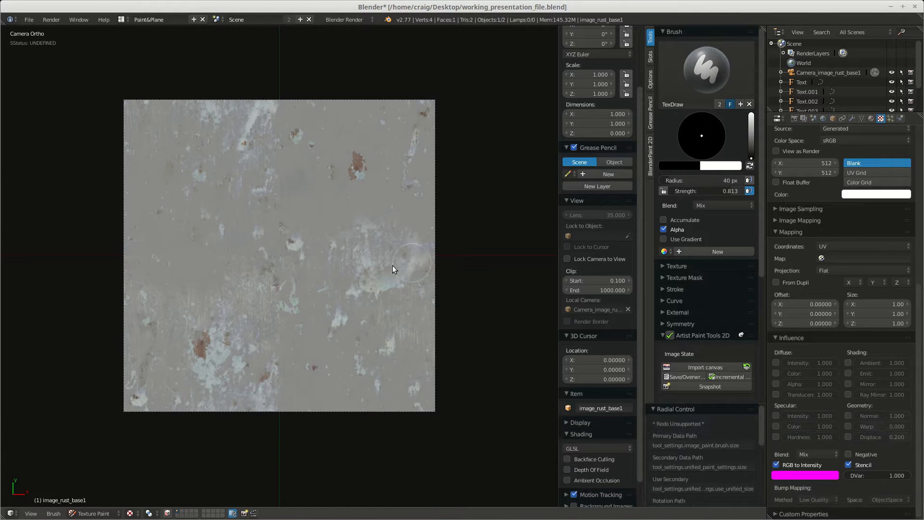
pyautogui.moveTo(282, 345); pyautogui.dragTo(298, 373)
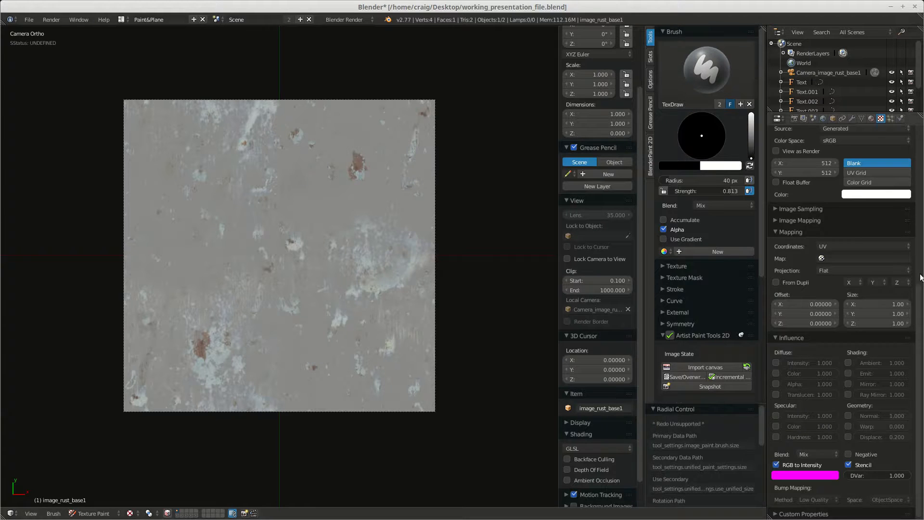
# Check the stencil's material and texture previews, and set its image mapping extension to Clip.
pyautogui.scroll(10, 856, 260)
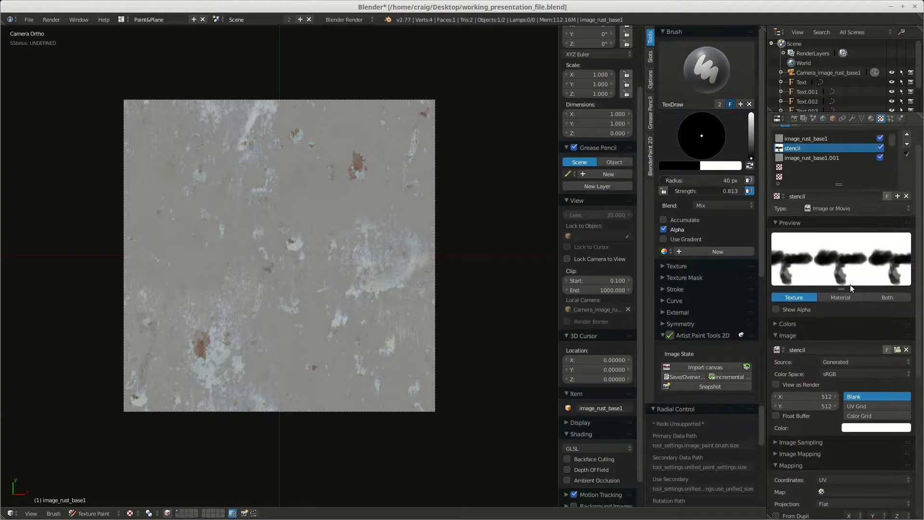
pyautogui.click(854, 298)
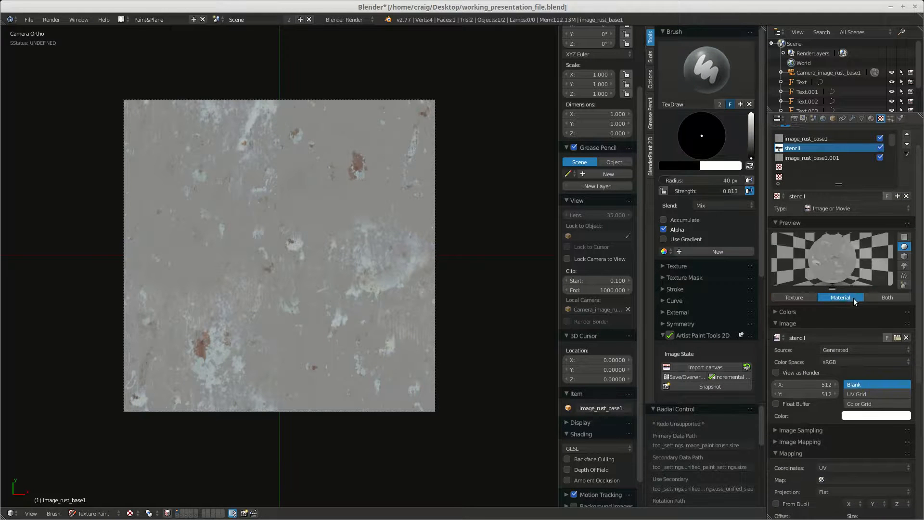
pyautogui.click(804, 297)
pyautogui.moveTo(913, 286); pyautogui.dragTo(914, 424)
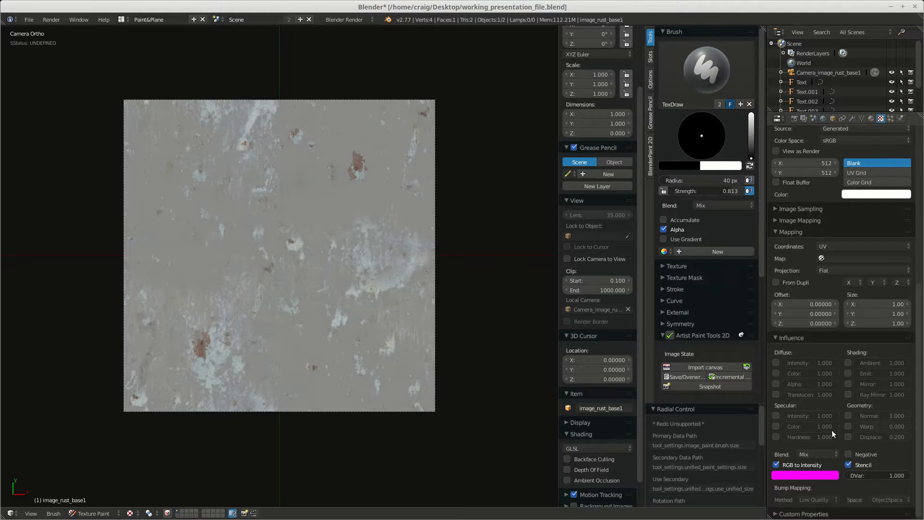
pyautogui.click(777, 223)
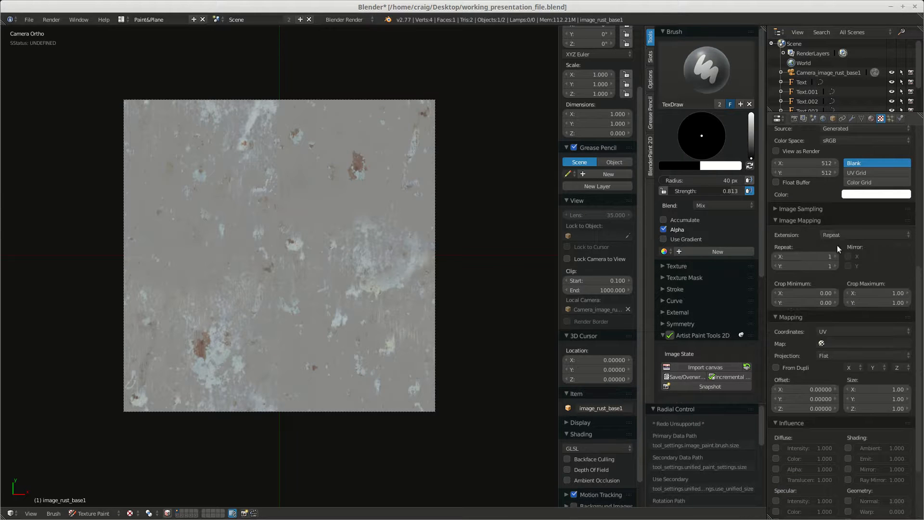
pyautogui.click(837, 234)
pyautogui.click(836, 212)
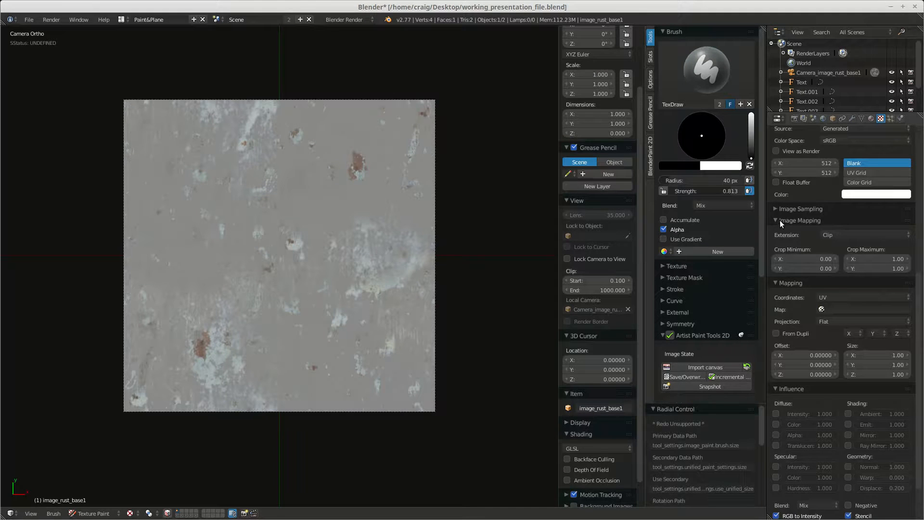
pyautogui.scroll(5, 913, 217)
pyautogui.scroll(6, 913, 217)
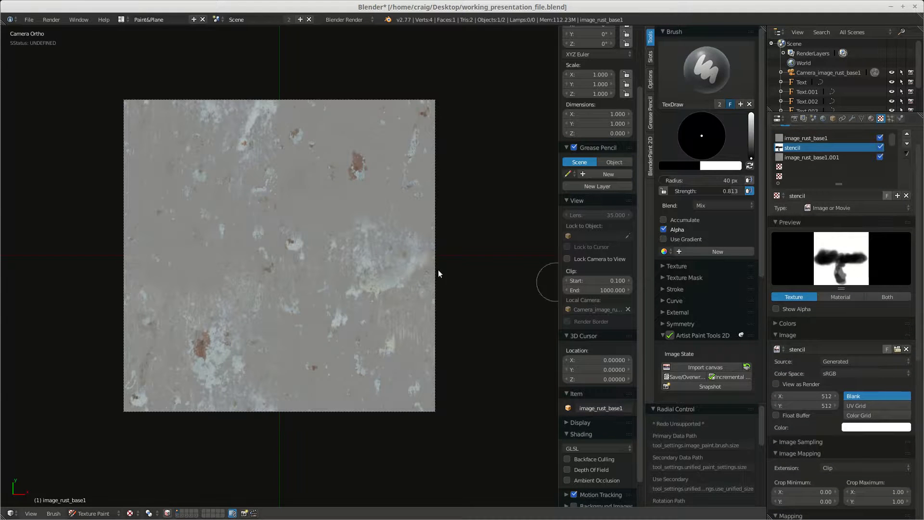
# Paint black along the upper half of the vertical seam with the 40 px brush.
pyautogui.moveTo(294, 241)
pyautogui.mouseDown()
pyautogui.moveTo(288, 166)
pyautogui.moveTo(298, 161)
pyautogui.mouseUp()
pyautogui.moveTo(284, 204)
pyautogui.mouseDown()
pyautogui.moveTo(274, 229)
pyautogui.moveTo(313, 192)
pyautogui.moveTo(293, 180)
pyautogui.mouseUp()
pyautogui.moveTo(271, 131); pyautogui.dragTo(272, 122)
# Refine the stencil around the seams with small black strokes, using brush radii of 21 px and 13 px.
pyautogui.press('f')
pyautogui.click(268, 132)
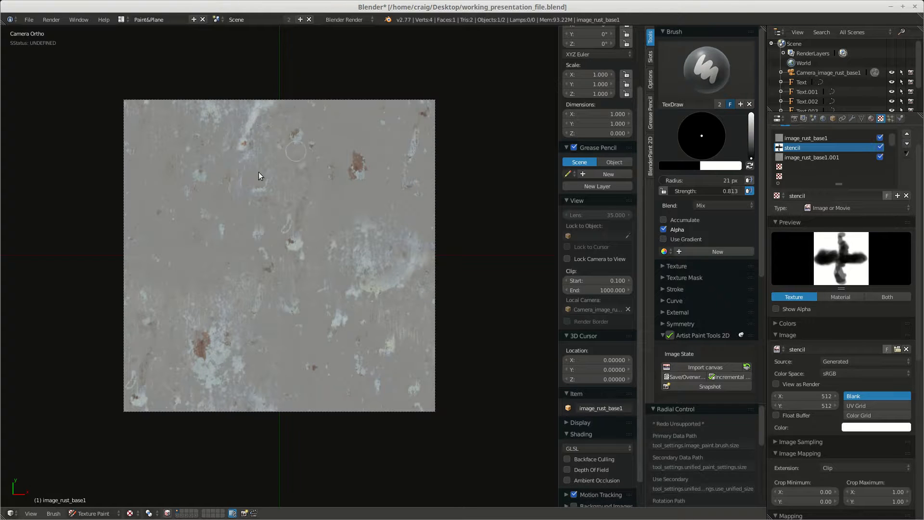
pyautogui.moveTo(324, 265); pyautogui.dragTo(332, 252)
pyautogui.press('f')
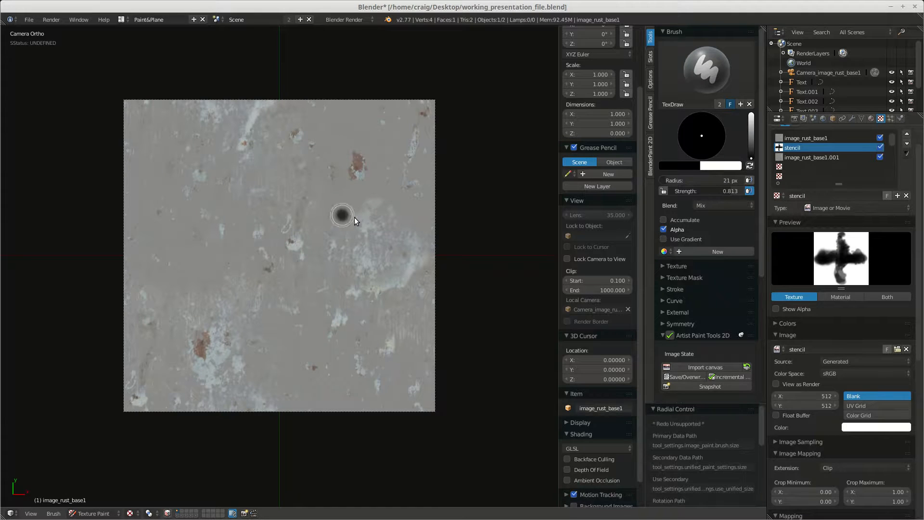
pyautogui.click(349, 216)
pyautogui.moveTo(353, 190); pyautogui.dragTo(356, 171)
pyautogui.moveTo(354, 228); pyautogui.dragTo(373, 225)
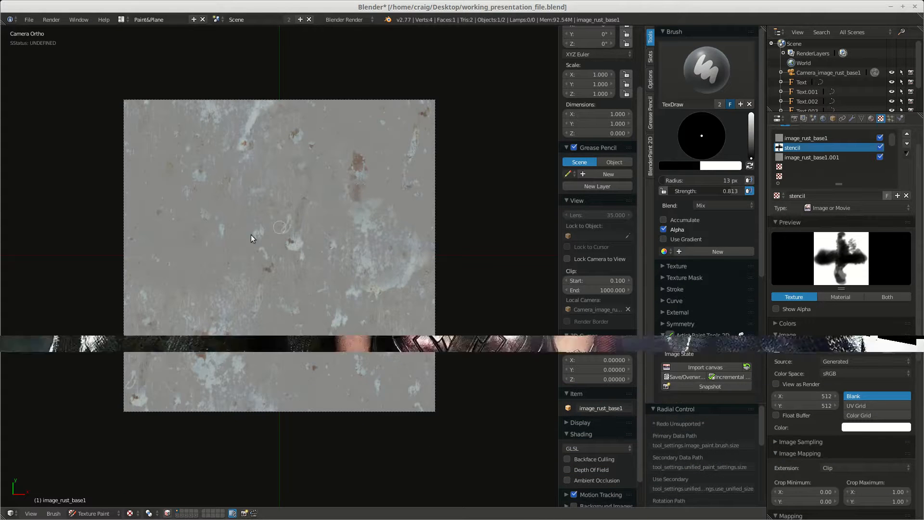
pyautogui.moveTo(356, 348); pyautogui.dragTo(380, 306)
pyautogui.moveTo(365, 346); pyautogui.dragTo(389, 267)
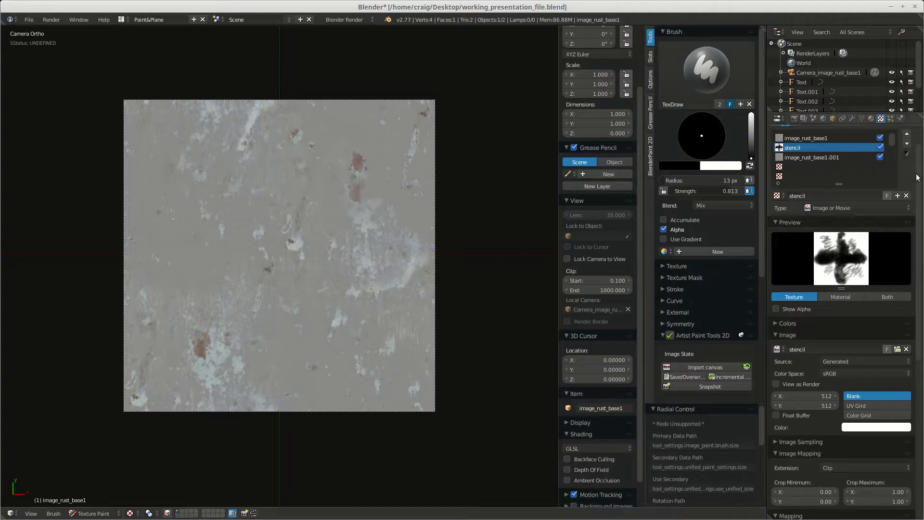
# Switch from the material's textures to the TexDraw brush textures and choose Brush Mask.
pyautogui.scroll(2, 917, 192)
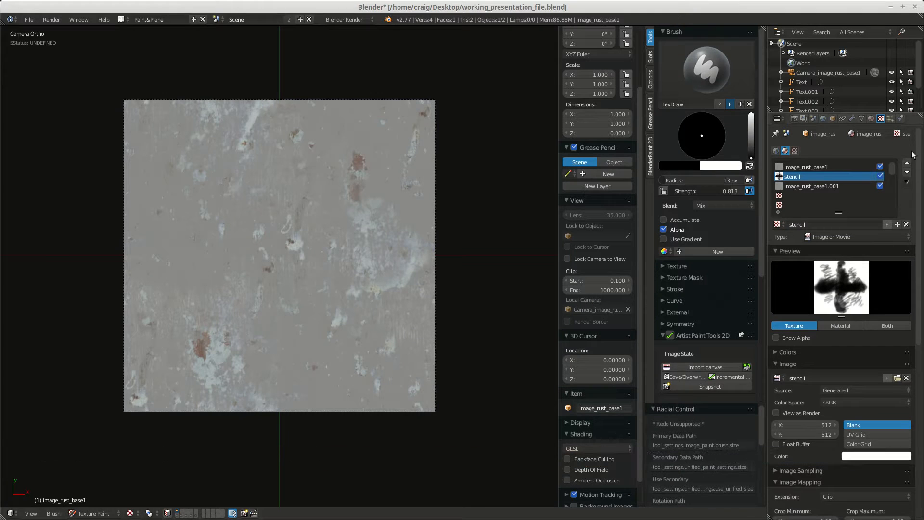
pyautogui.click(795, 150)
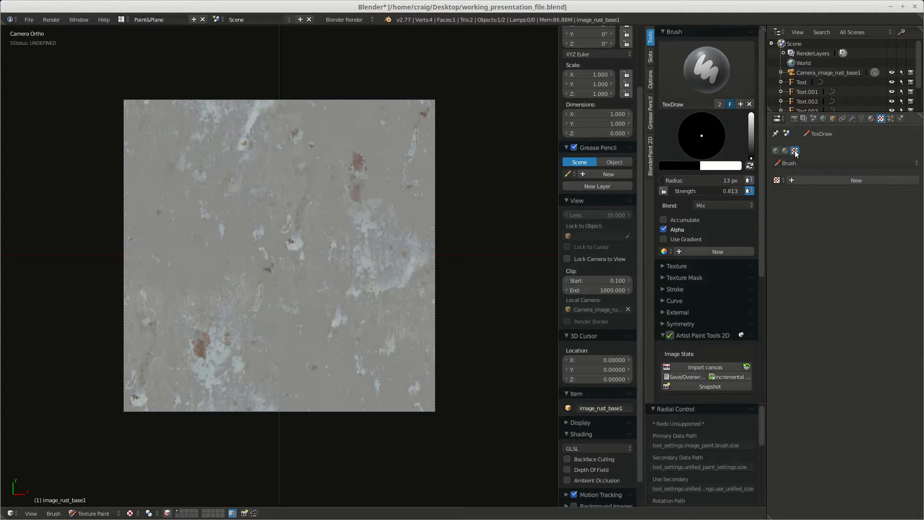
pyautogui.click(803, 162)
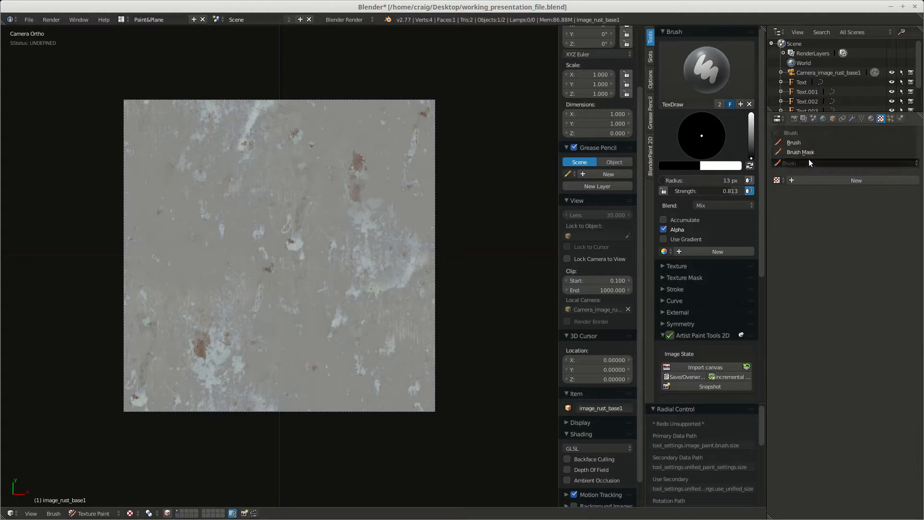
pyautogui.click(812, 152)
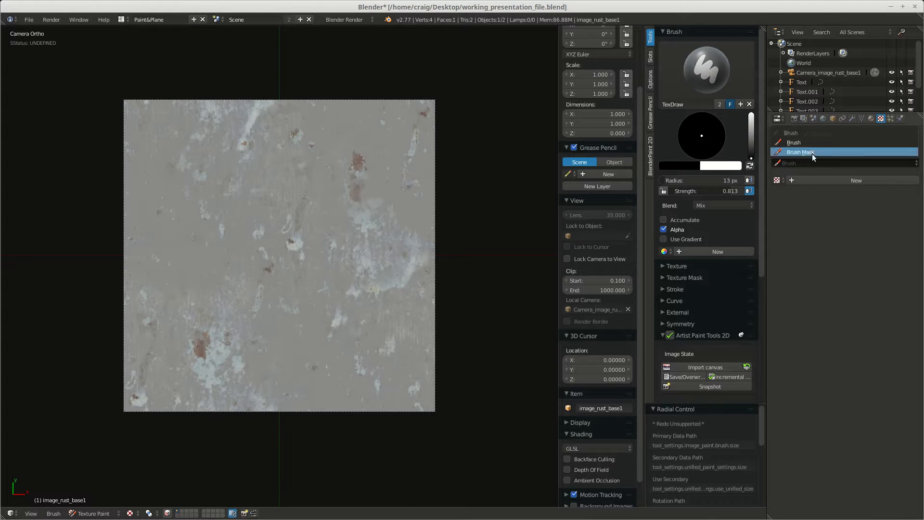
# Create a new texture for the TexDraw brush mask and set its type to Clouds.
pyautogui.click(824, 180)
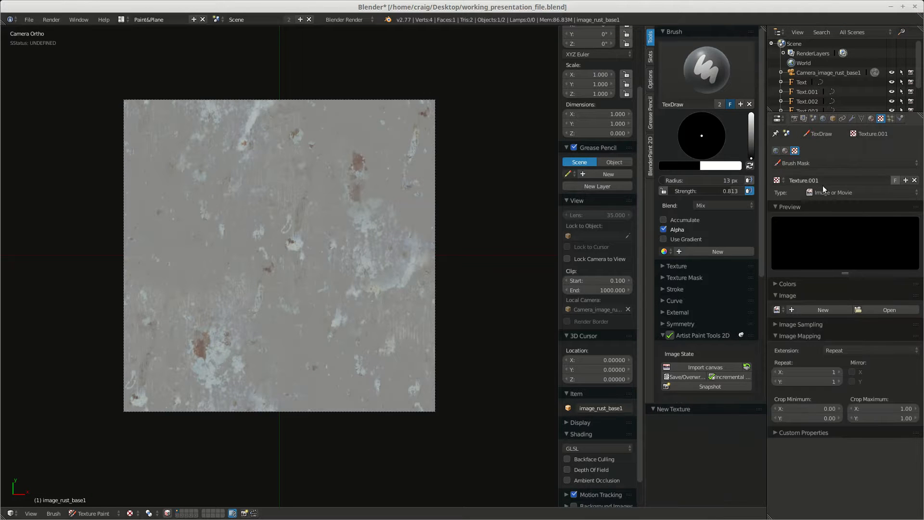
pyautogui.click(840, 193)
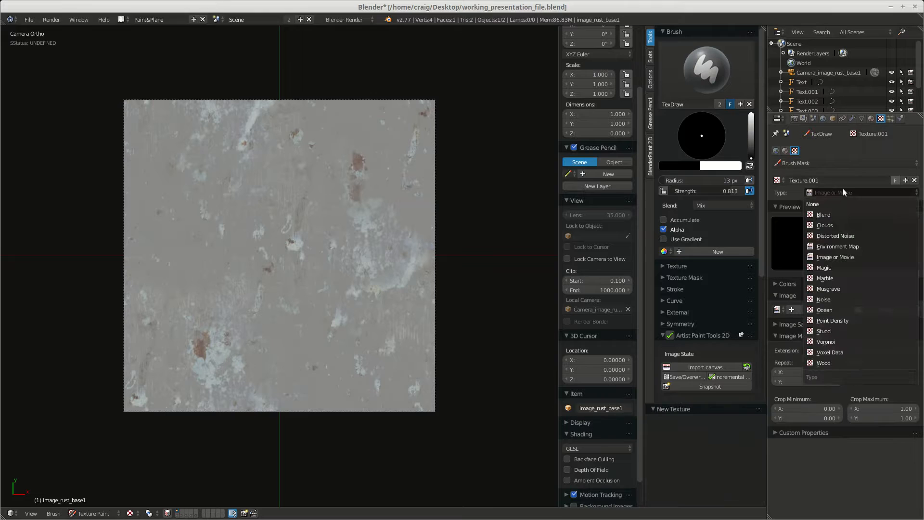
pyautogui.click(836, 225)
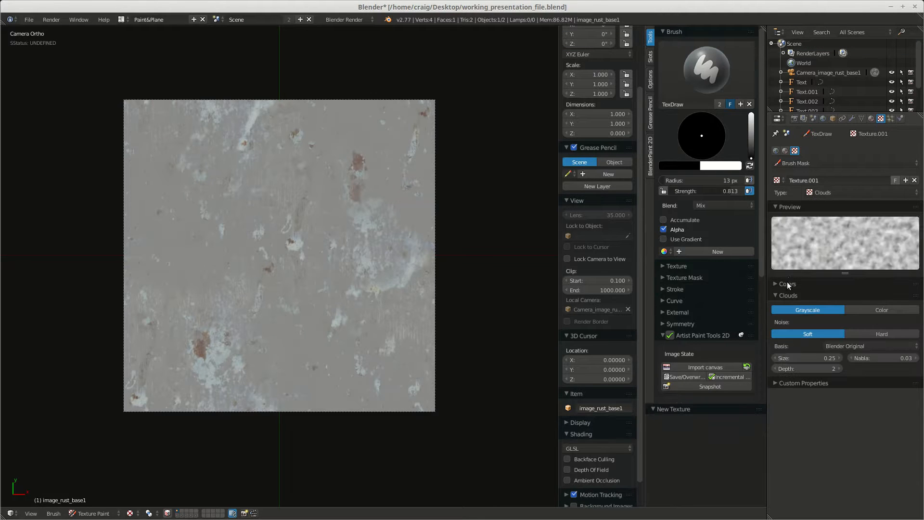
# Enable the color ramp on the clouds texture and bring its stops close together for high contrast, with the white stop at 0.676.
pyautogui.click(776, 282)
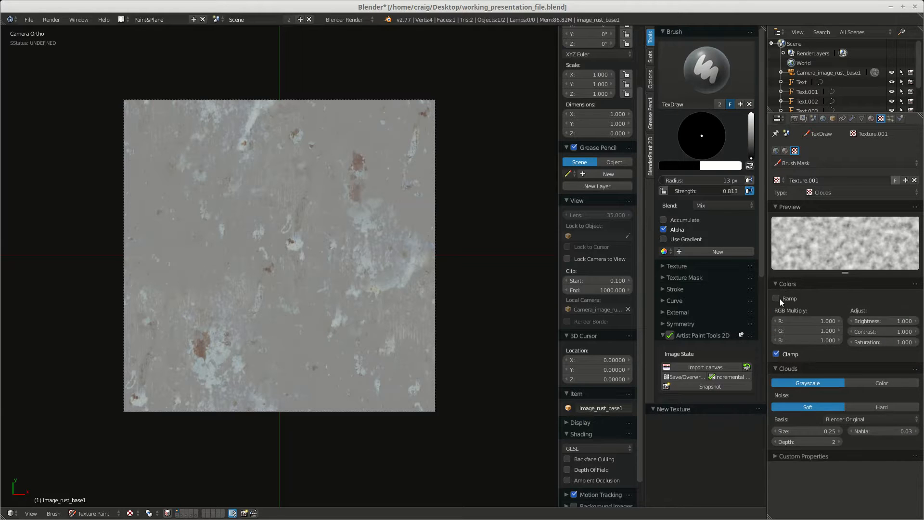
pyautogui.click(776, 298)
pyautogui.moveTo(783, 327); pyautogui.dragTo(844, 320)
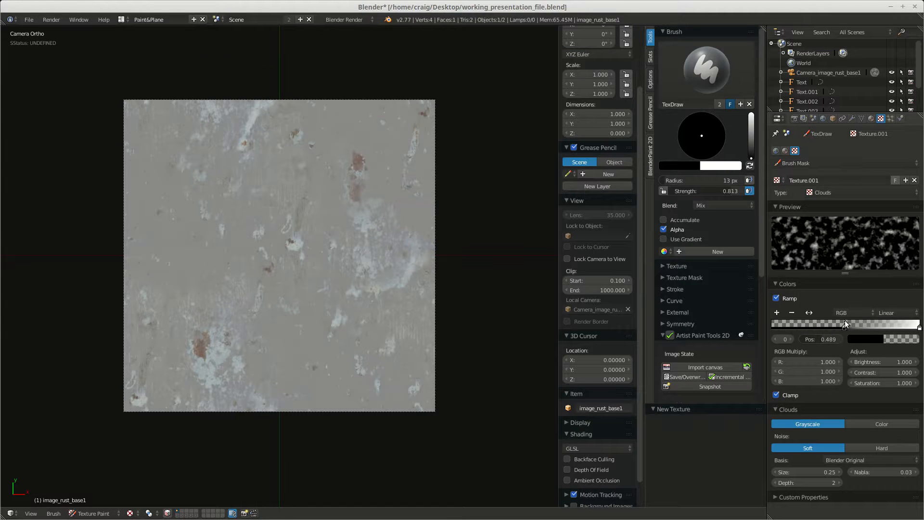
pyautogui.moveTo(904, 328); pyautogui.dragTo(870, 328)
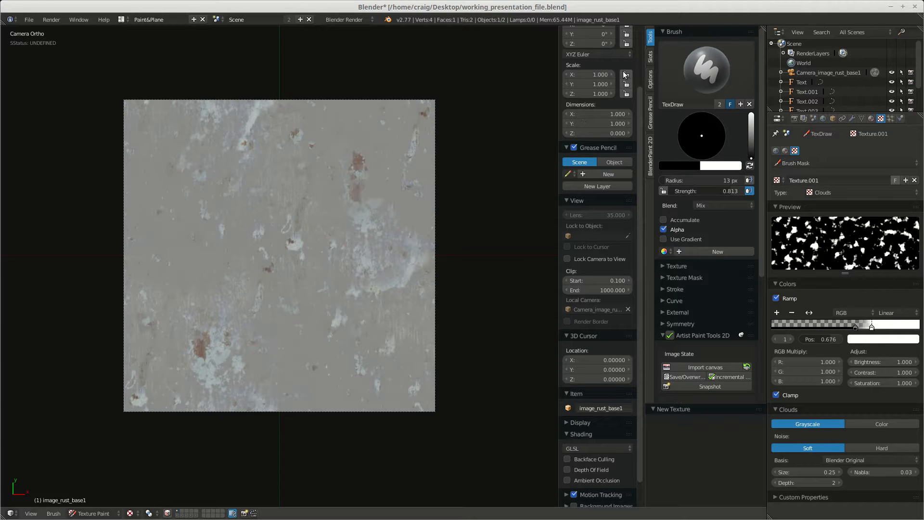
# Show the mask texture overlay and try different brush radii to compare the scale of the cloud pattern on the canvas.
pyautogui.click(650, 79)
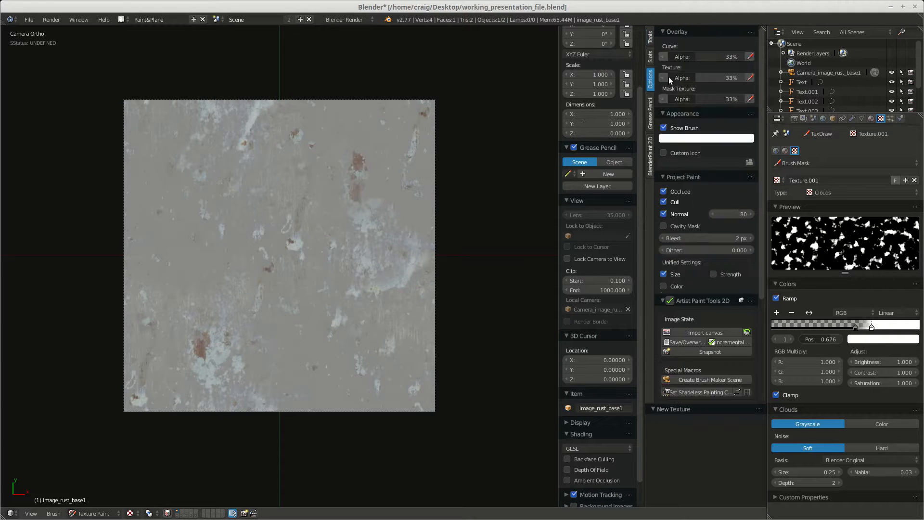
pyautogui.click(664, 100)
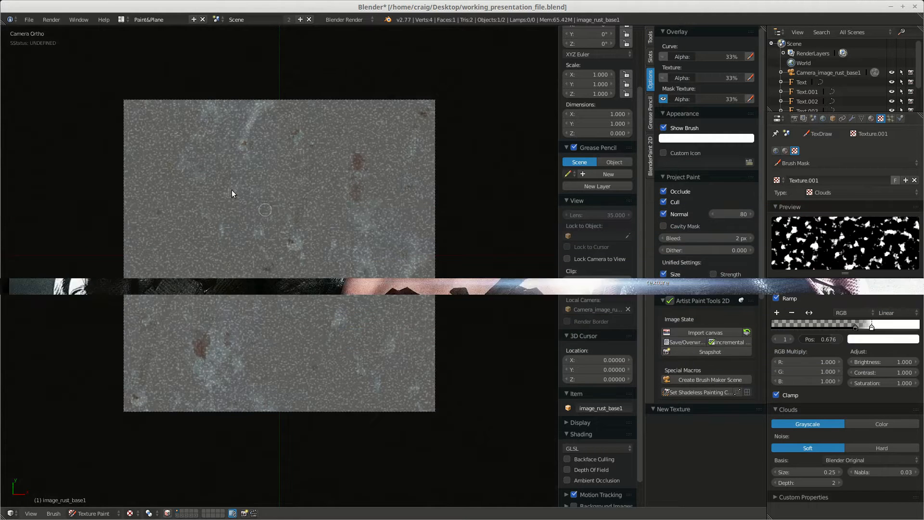
pyautogui.press('f')
pyautogui.click(307, 233)
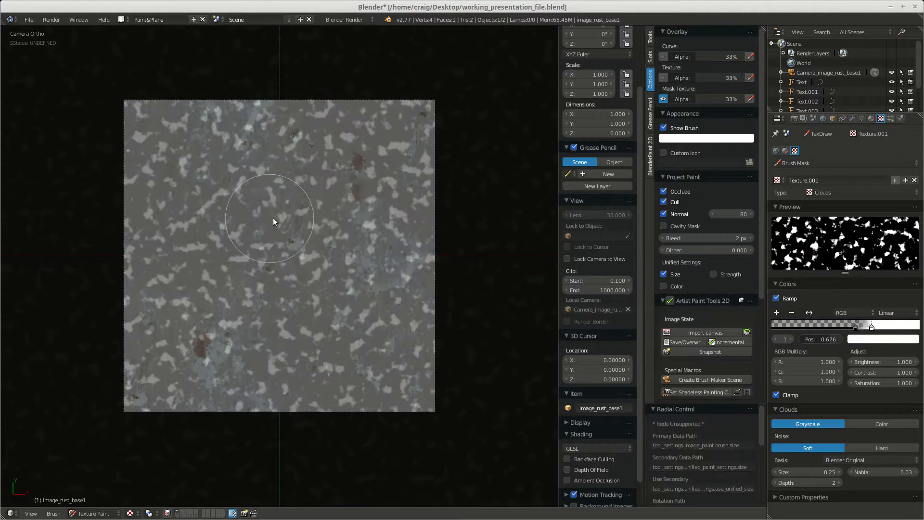
pyautogui.press('f')
pyautogui.click(265, 222)
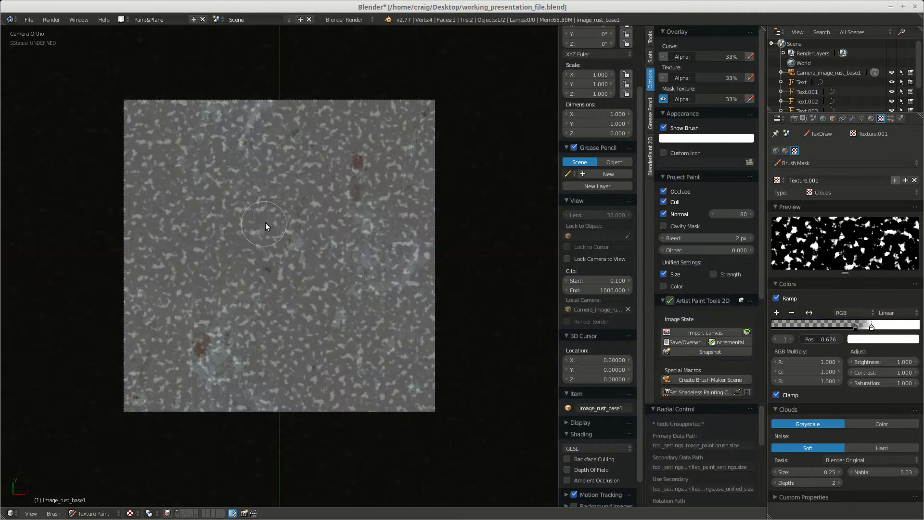
pyautogui.press('f')
pyautogui.click(257, 221)
pyautogui.press('f')
pyautogui.click(278, 223)
pyautogui.press('f')
pyautogui.click(286, 225)
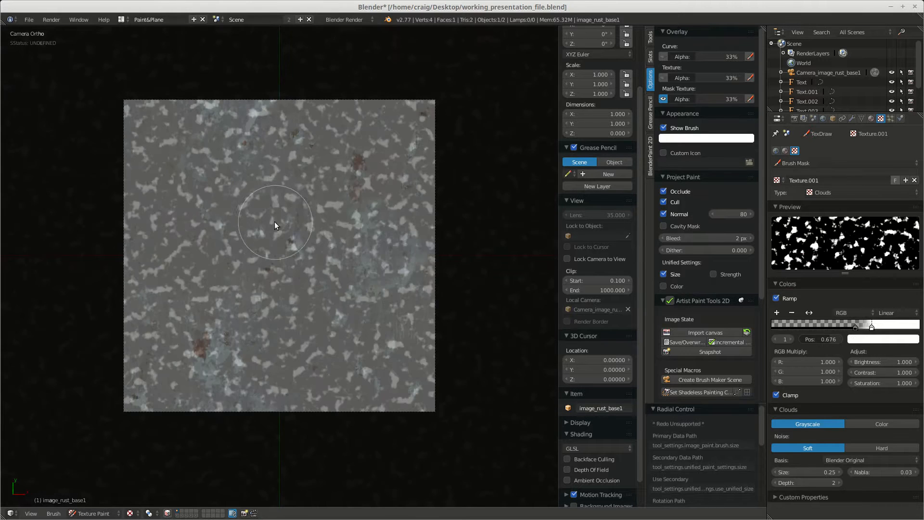
pyautogui.press('f')
pyautogui.click(260, 222)
pyautogui.click(264, 221)
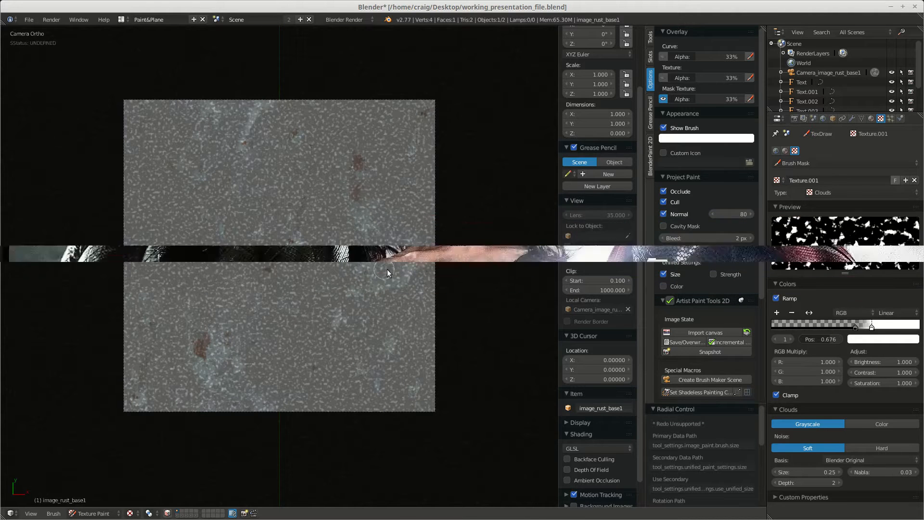
pyautogui.press('f')
pyautogui.click(350, 252)
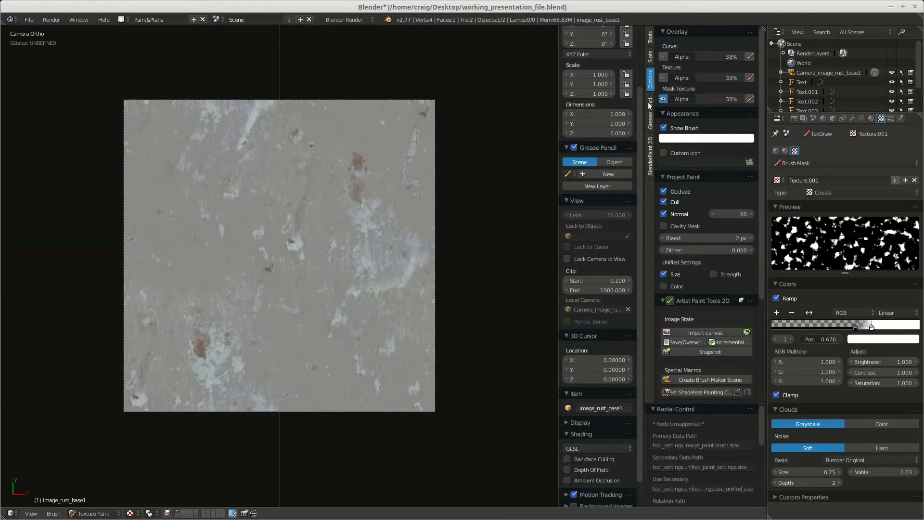
# Turn off the mask texture overlay and return to the material's textures.
pyautogui.click(663, 98)
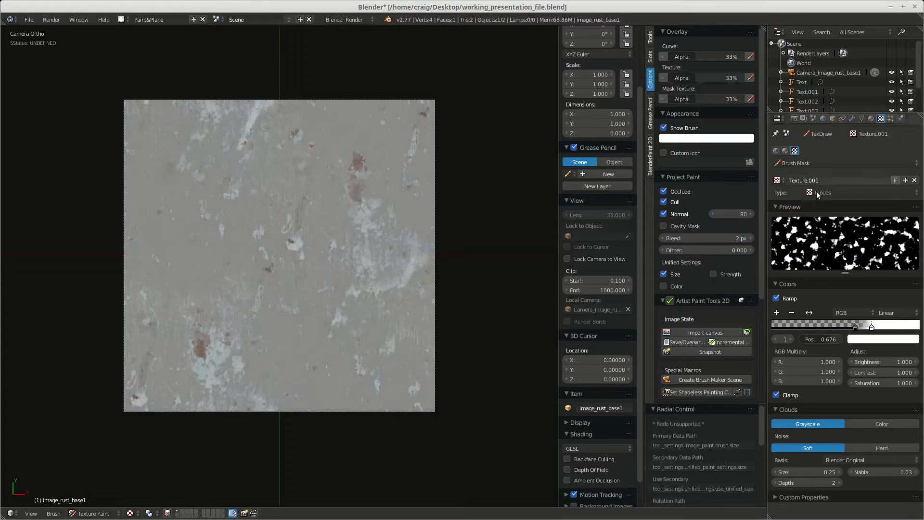
pyautogui.click(784, 150)
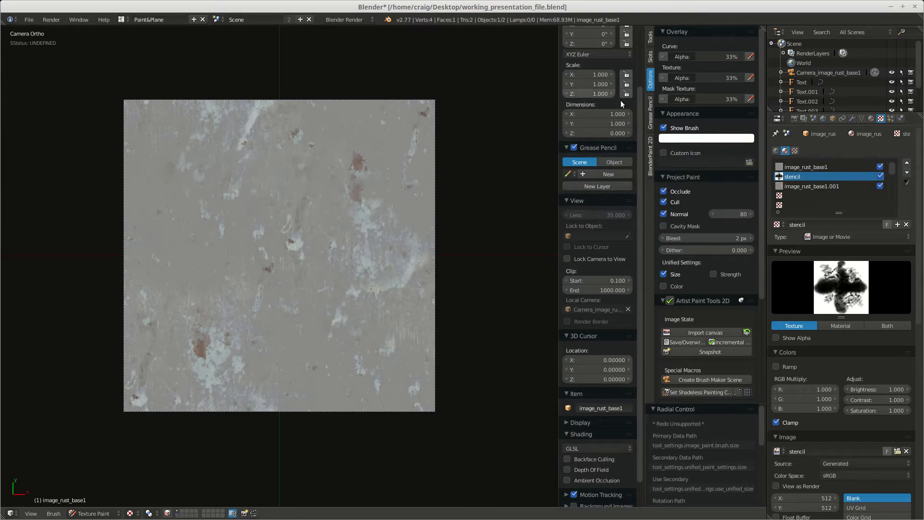
# Take a snapshot of the canvas and save the render result on the Desktop as image_rust_base3.png.
pyautogui.click(652, 164)
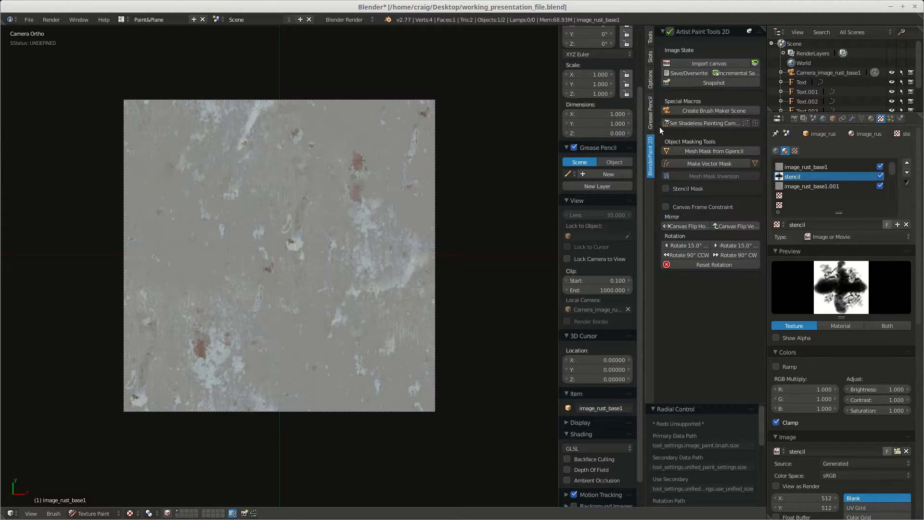
pyautogui.click(710, 85)
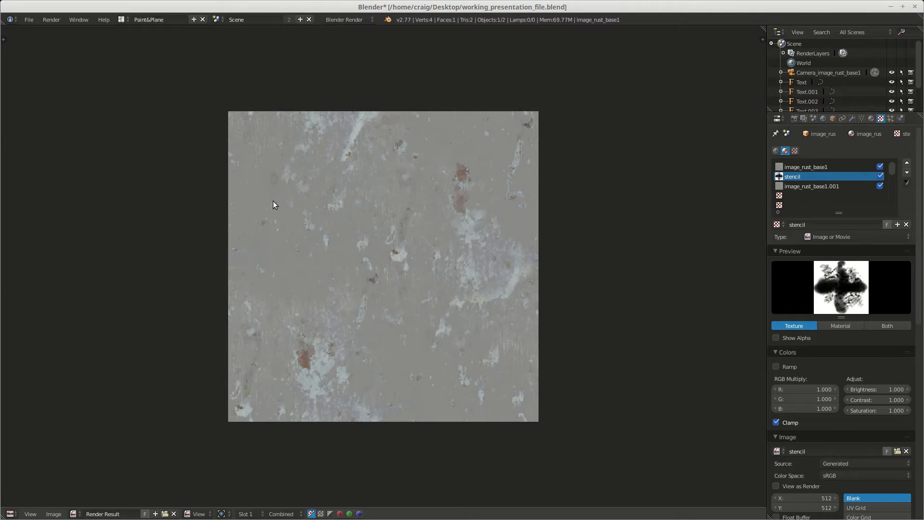
pyautogui.click(53, 513)
pyautogui.click(86, 454)
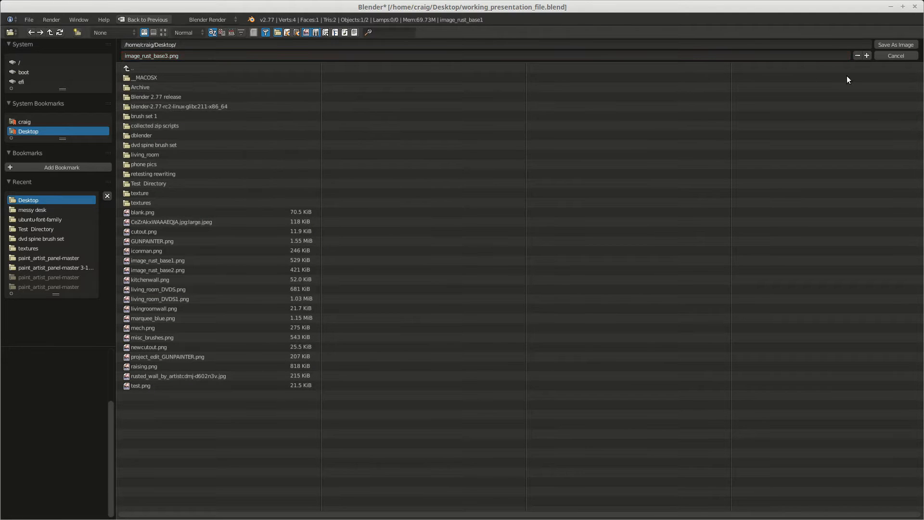
pyautogui.click(888, 45)
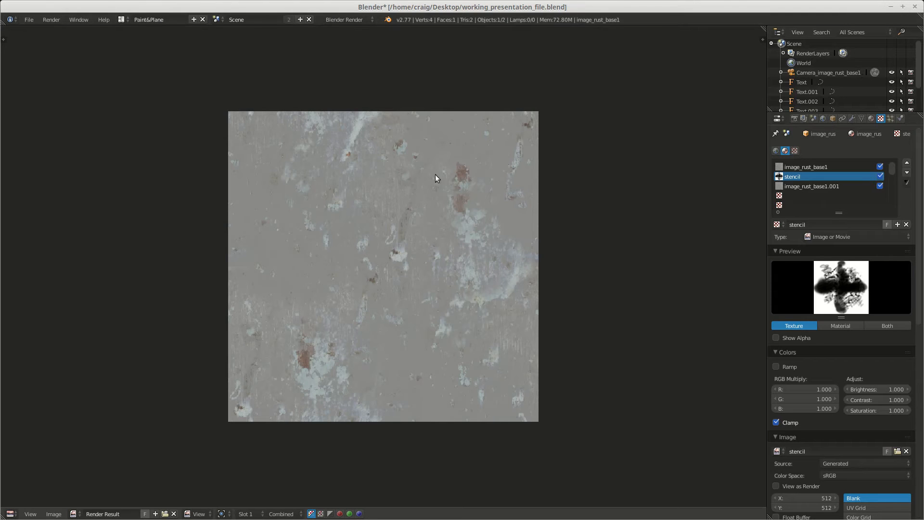
# Preview the render result with Repeat coordinates to inspect the seams between tiles, and switch the repeat off again.
pyautogui.press('n')
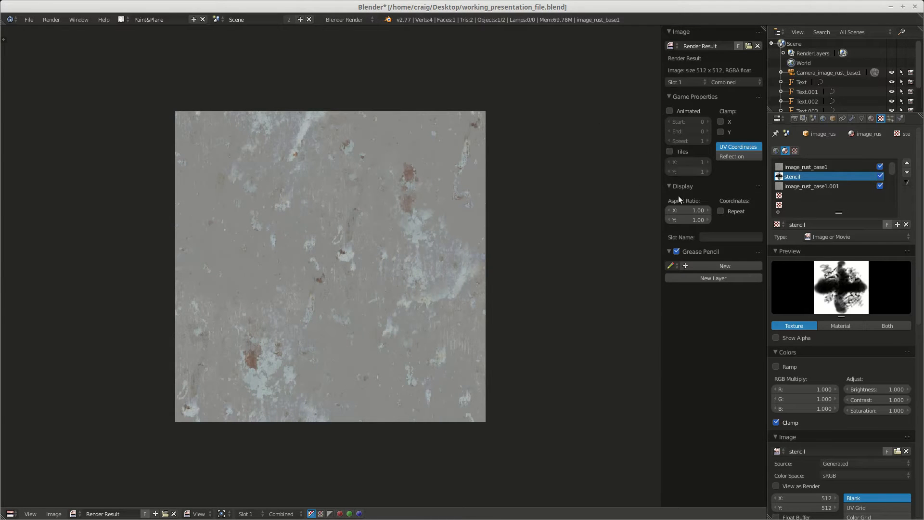
pyautogui.click(720, 211)
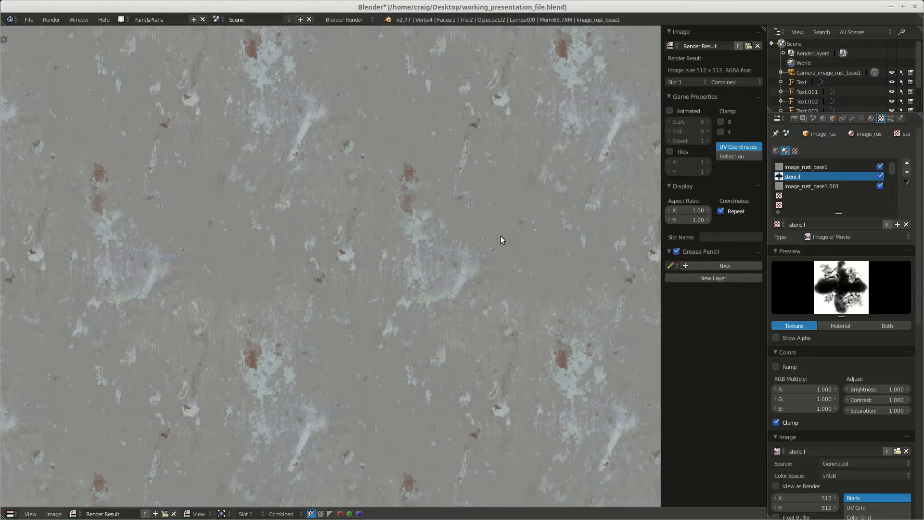
pyautogui.keyDown('ctrl'); pyautogui.moveTo(568, 209); pyautogui.dragTo(549, 187, button='middle'); pyautogui.keyUp('ctrl')
pyautogui.keyDown('ctrl'); pyautogui.moveTo(472, 219); pyautogui.dragTo(494, 213, button='middle'); pyautogui.keyUp('ctrl')
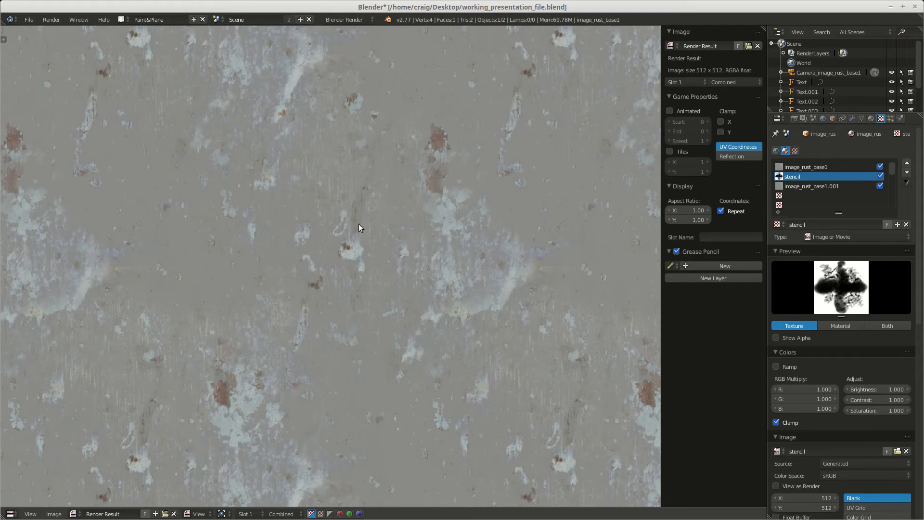
pyautogui.keyDown('ctrl'); pyautogui.moveTo(452, 214); pyautogui.dragTo(430, 198, button='middle'); pyautogui.keyUp('ctrl')
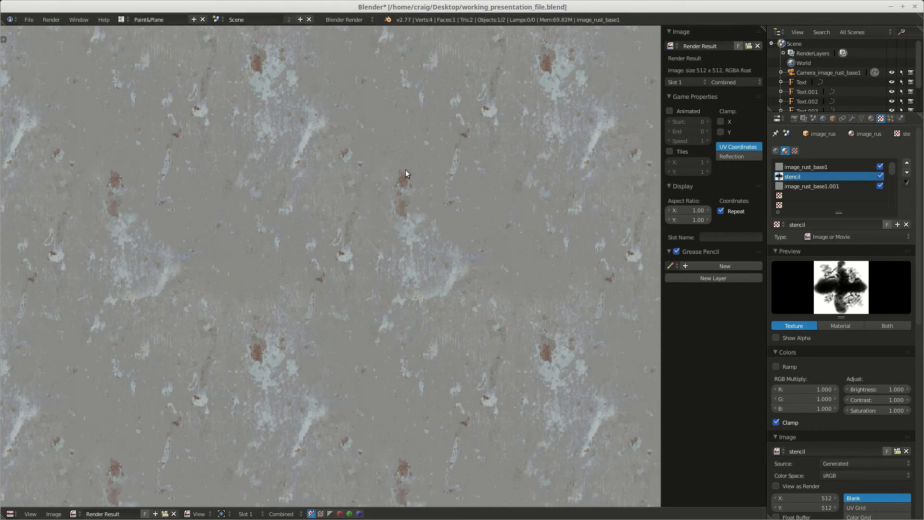
pyautogui.click(720, 211)
pyautogui.scroll(2, 478, 326)
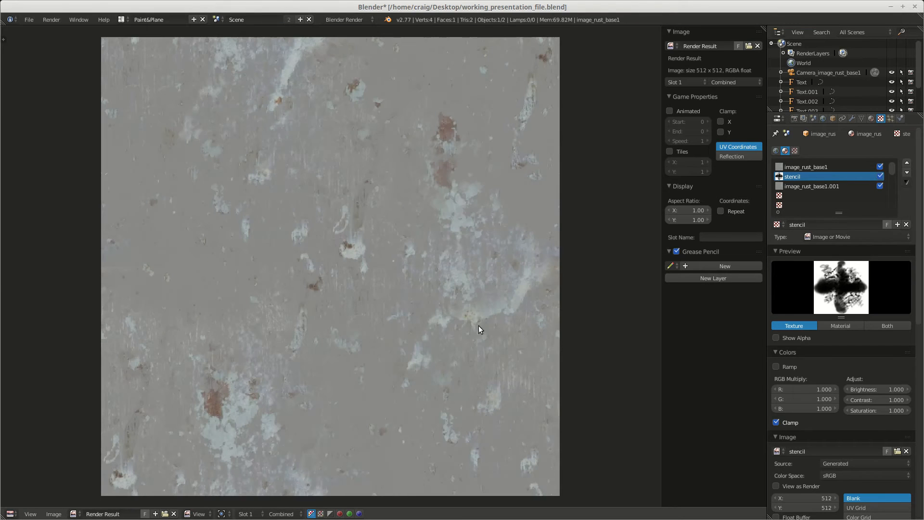